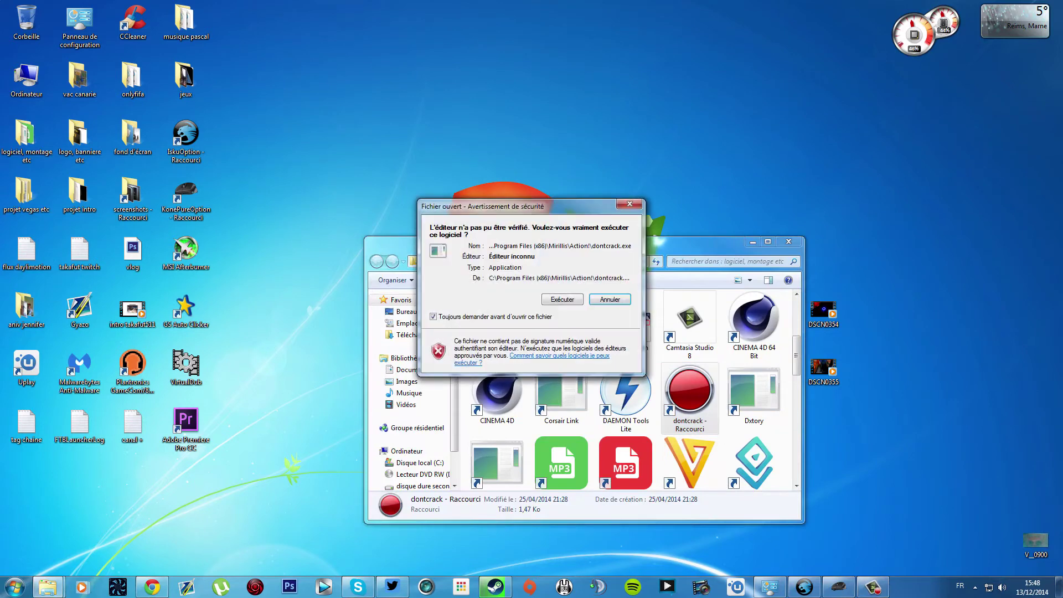
# Allow the dontcrack application to run, set Action!'s recording mode to game capture, and move its window higher on the desktop
pyautogui.click(562, 300)
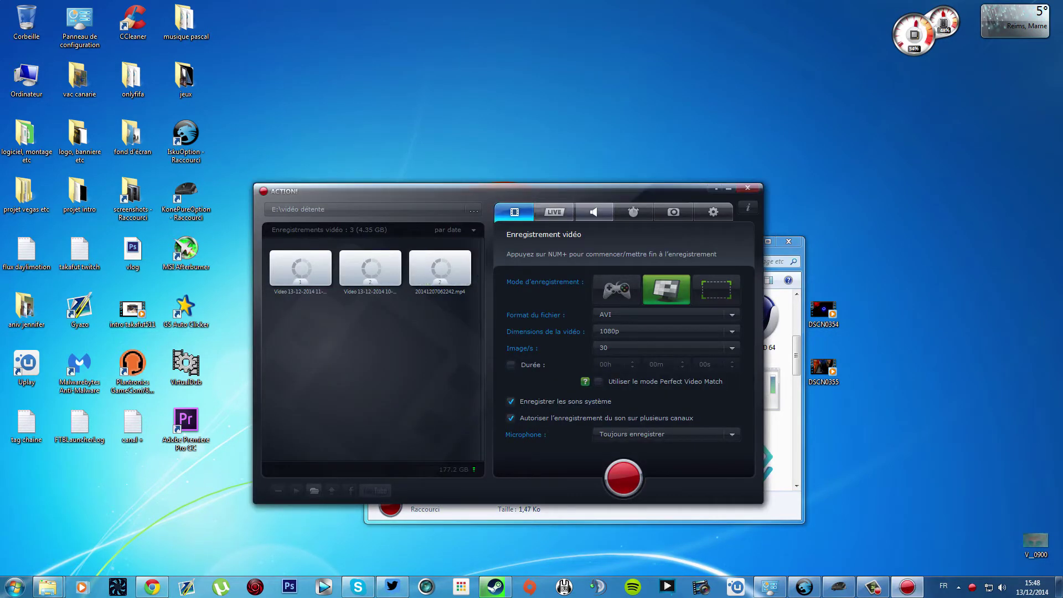
pyautogui.click(617, 290)
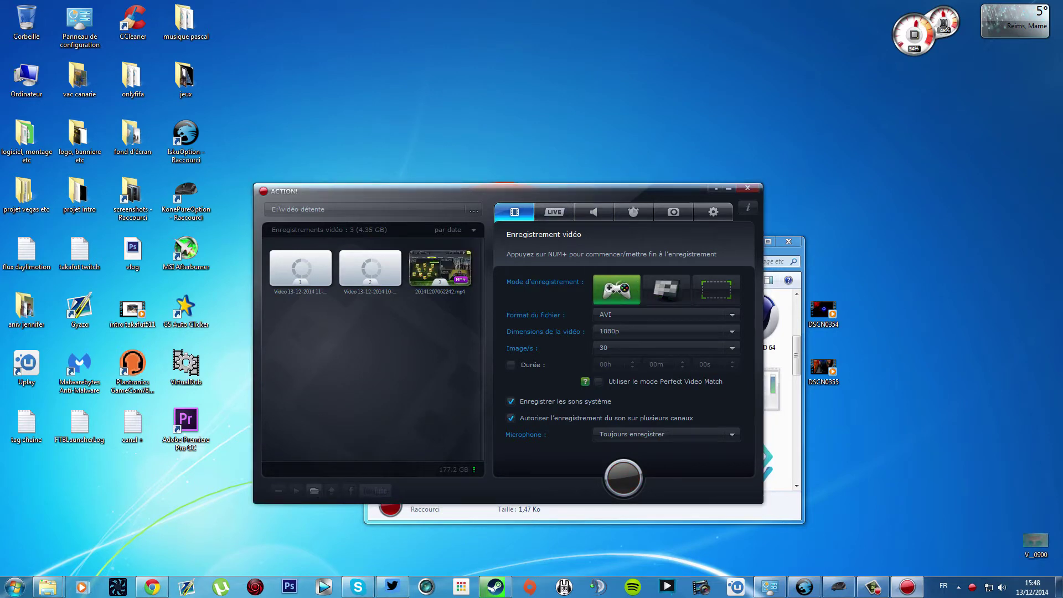
pyautogui.moveTo(499, 191); pyautogui.dragTo(467, 157)
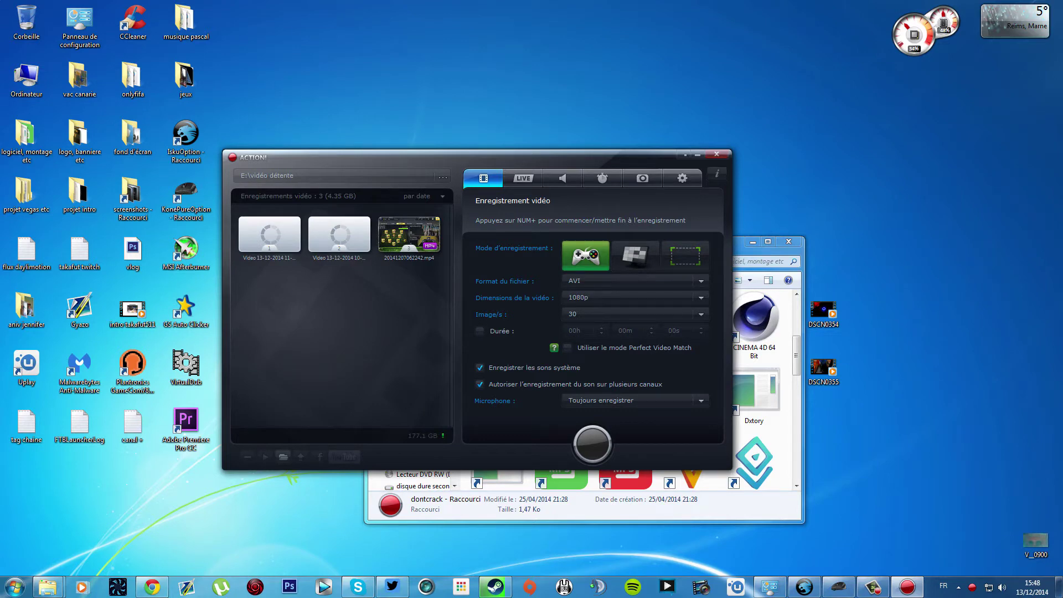
pyautogui.moveTo(468, 157); pyautogui.dragTo(481, 124)
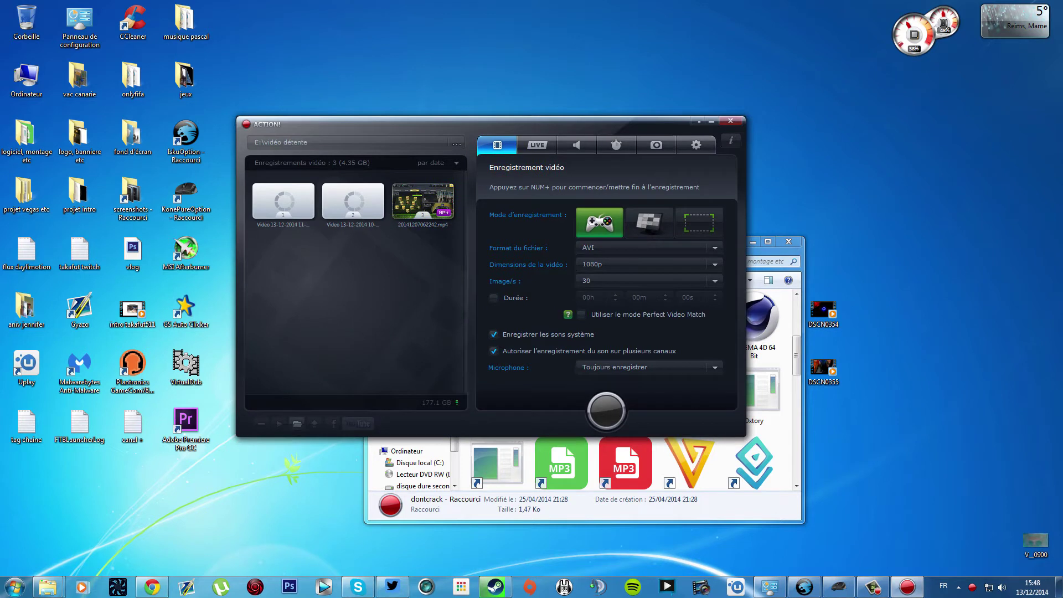
pyautogui.moveTo(481, 124); pyautogui.dragTo(483, 113)
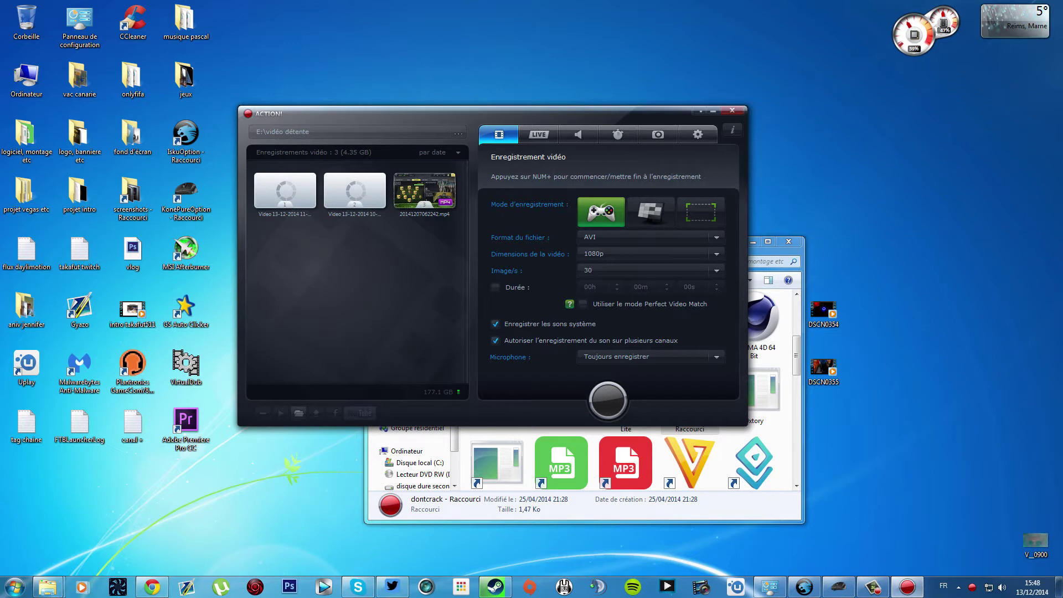
pyautogui.moveTo(483, 113); pyautogui.dragTo(479, 104)
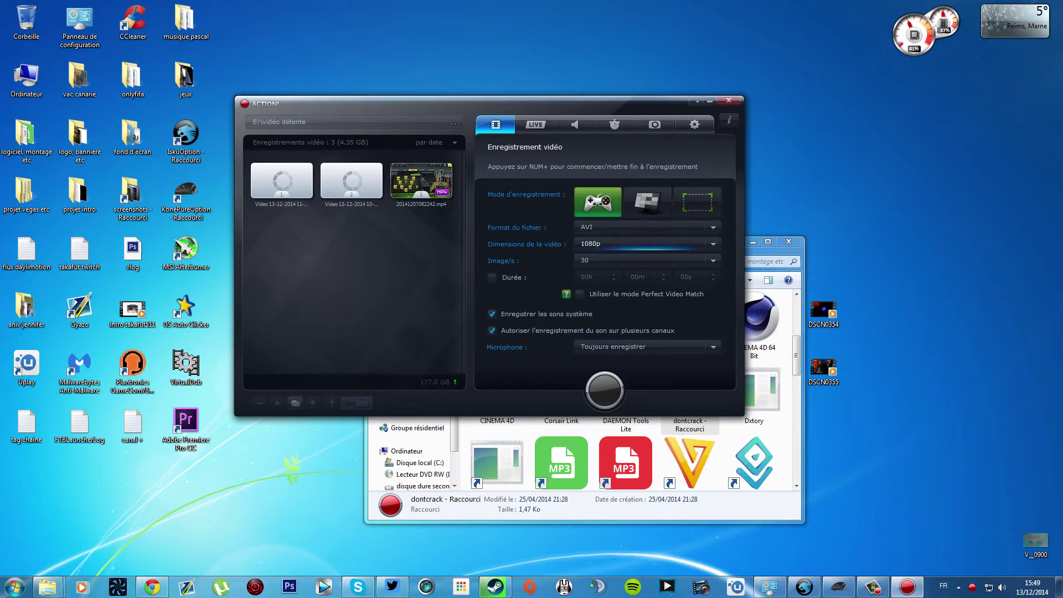
# Set the video recording frame rate to 60 images per second
pyautogui.click(648, 244)
pyautogui.click(648, 267)
pyautogui.click(648, 261)
pyautogui.click(648, 261)
pyautogui.scroll(-1, 642, 260)
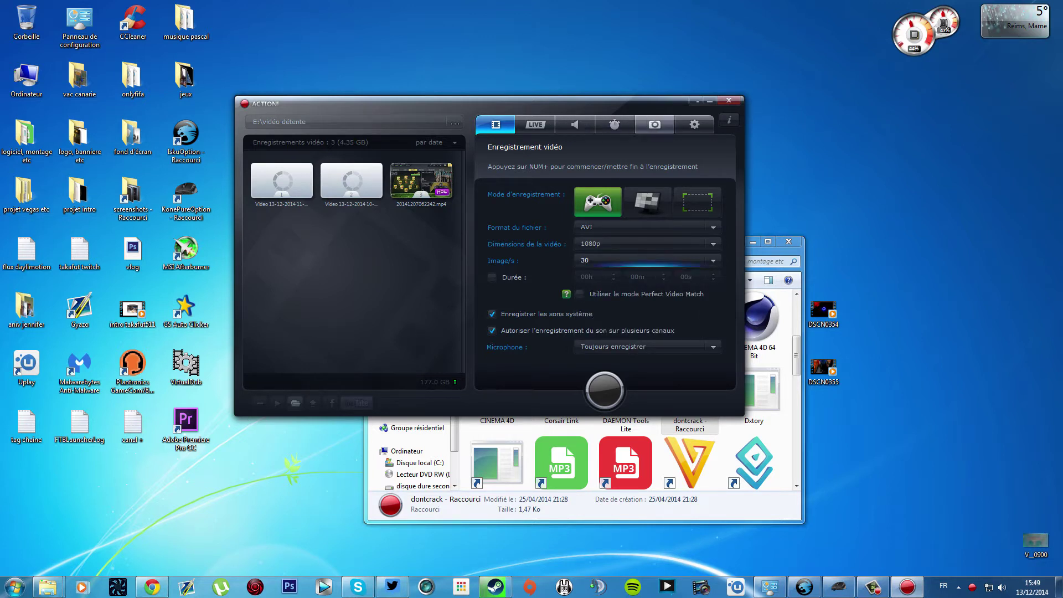
# Examine the audio settings for the microphone device, system sound device and volume balance
pyautogui.click(694, 124)
pyautogui.click(605, 171)
pyautogui.click(496, 124)
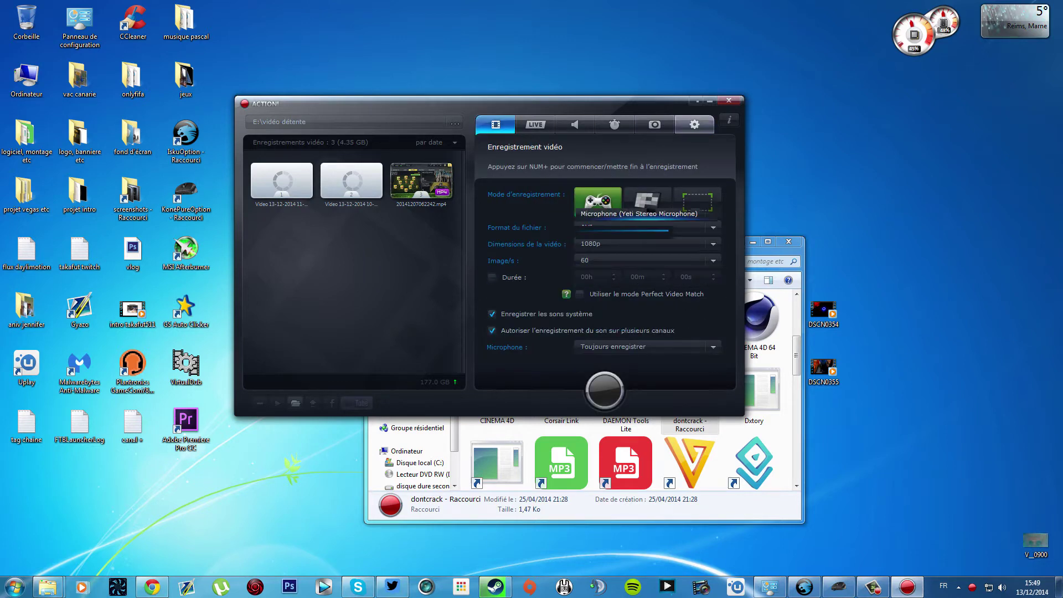
pyautogui.click(694, 125)
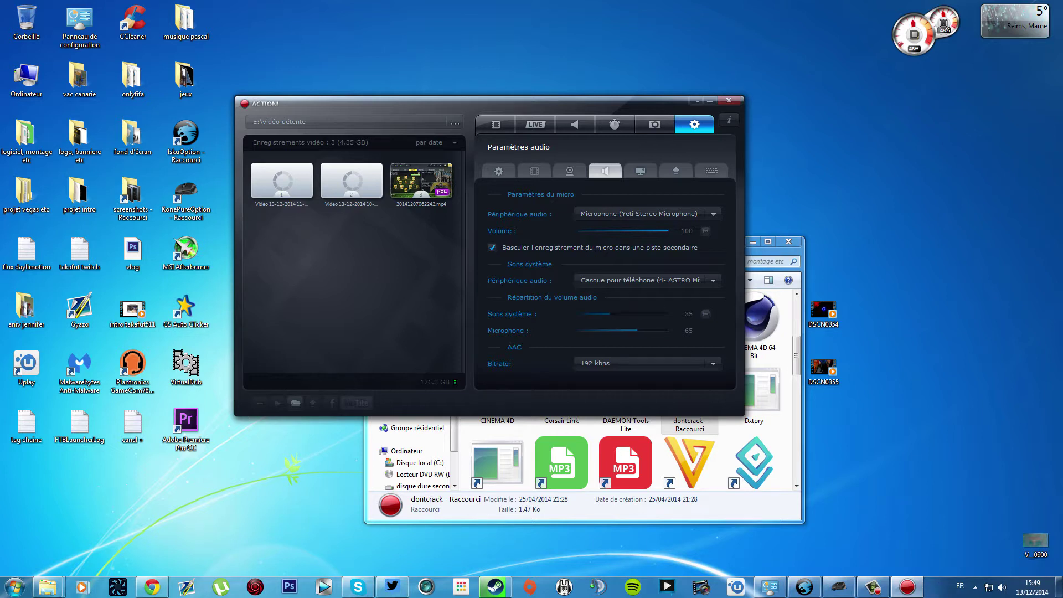
pyautogui.click(713, 215)
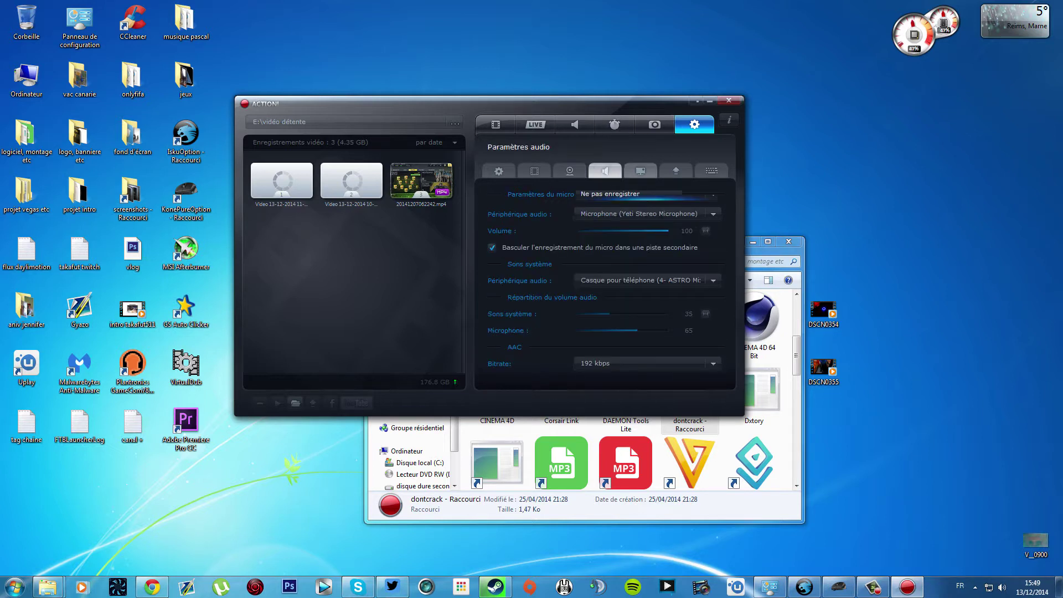
# Set the webcam recording mode to Toujours enregistrer
pyautogui.click(570, 171)
pyautogui.click(648, 194)
pyautogui.click(648, 194)
pyautogui.click(642, 193)
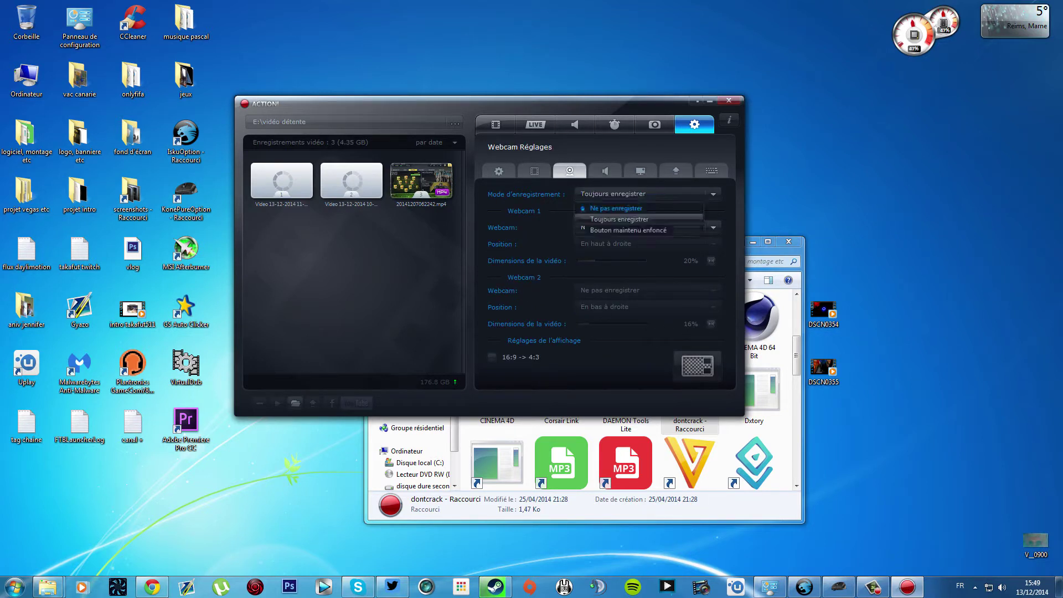
pyautogui.click(637, 220)
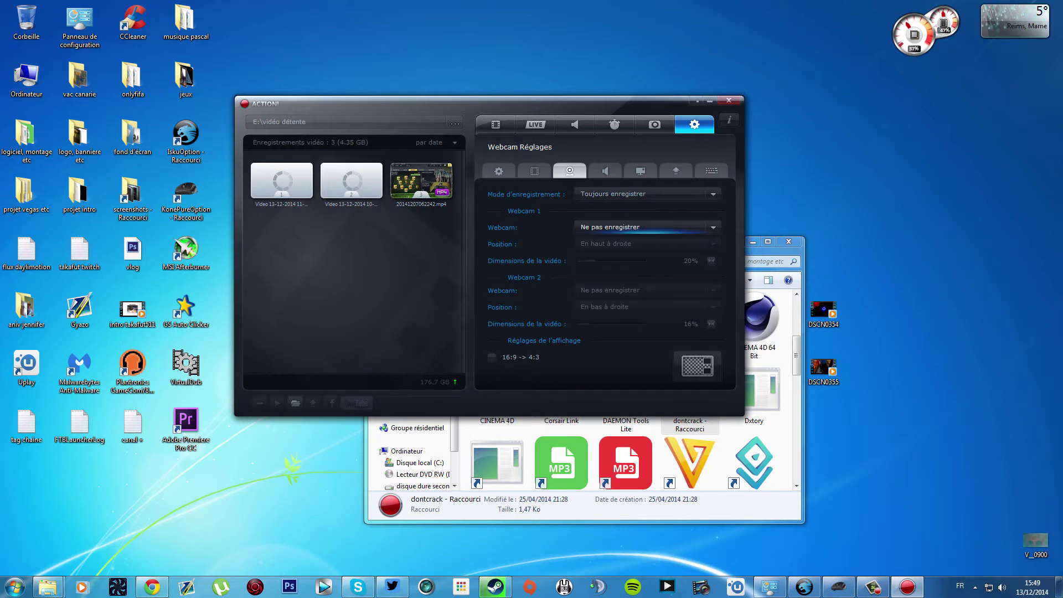
# Examine the available capture devices for Webcam 1 and the webcam display layout, and return to the video recording settings
pyautogui.click(642, 227)
pyautogui.click(642, 227)
pyautogui.click(642, 227)
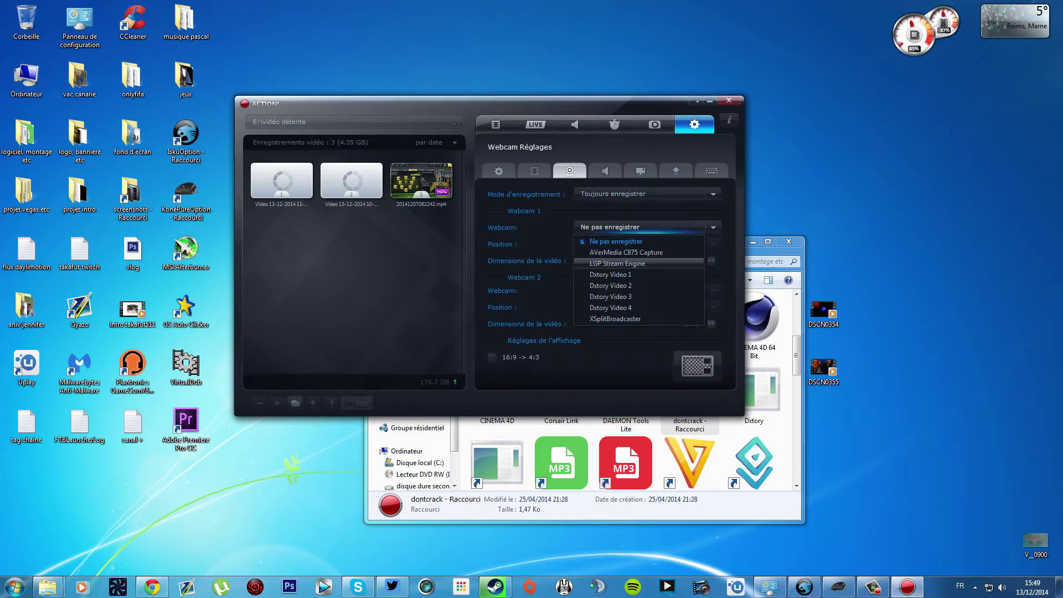
pyautogui.click(698, 366)
pyautogui.click(698, 366)
pyautogui.click(697, 366)
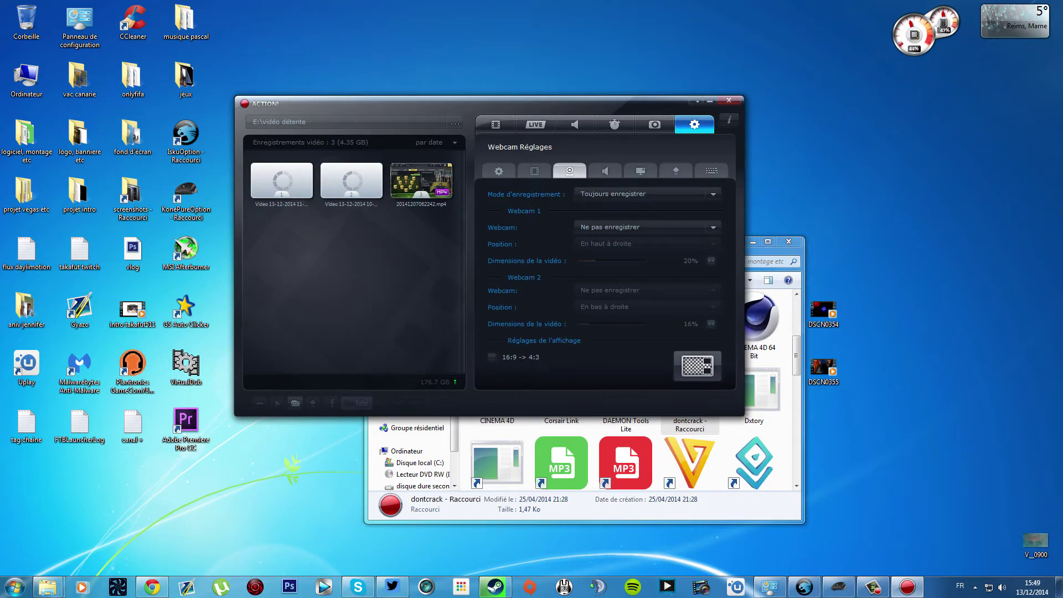
pyautogui.click(697, 366)
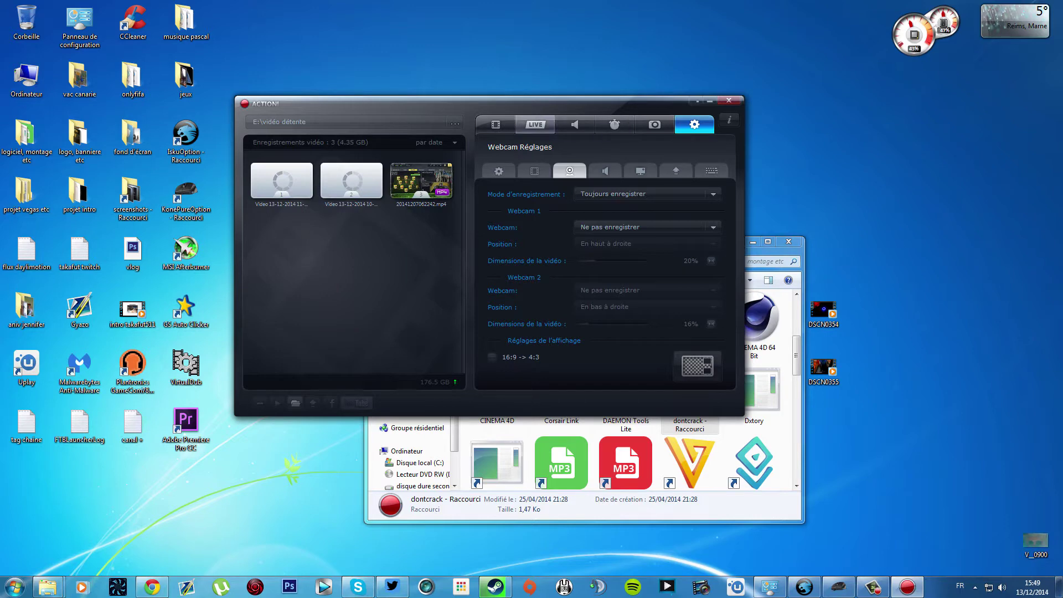
pyautogui.click(496, 124)
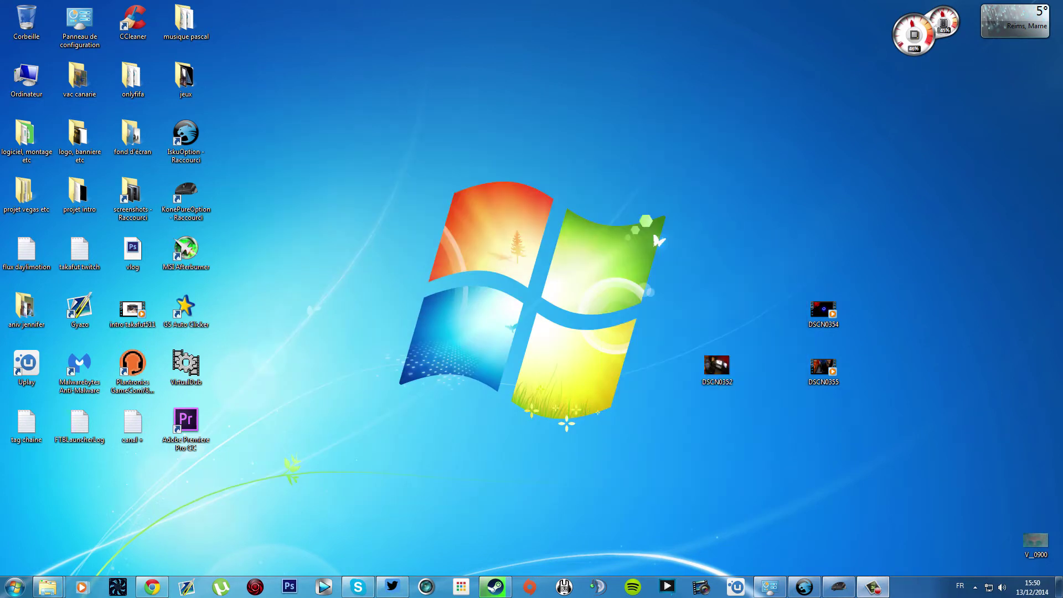
pyautogui.moveTo(1062, 387); pyautogui.dragTo(626, 277)
pyautogui.moveTo(873, 587)
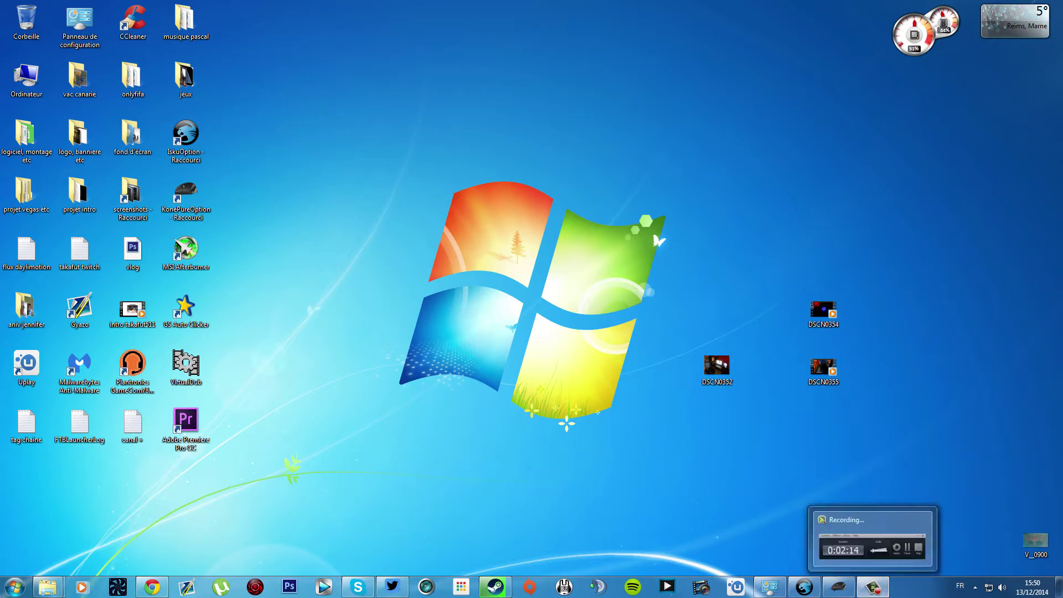
# Launch RECentral, open the Pro capture settings and set the video resolution to 1920x1080
pyautogui.click(255, 587)
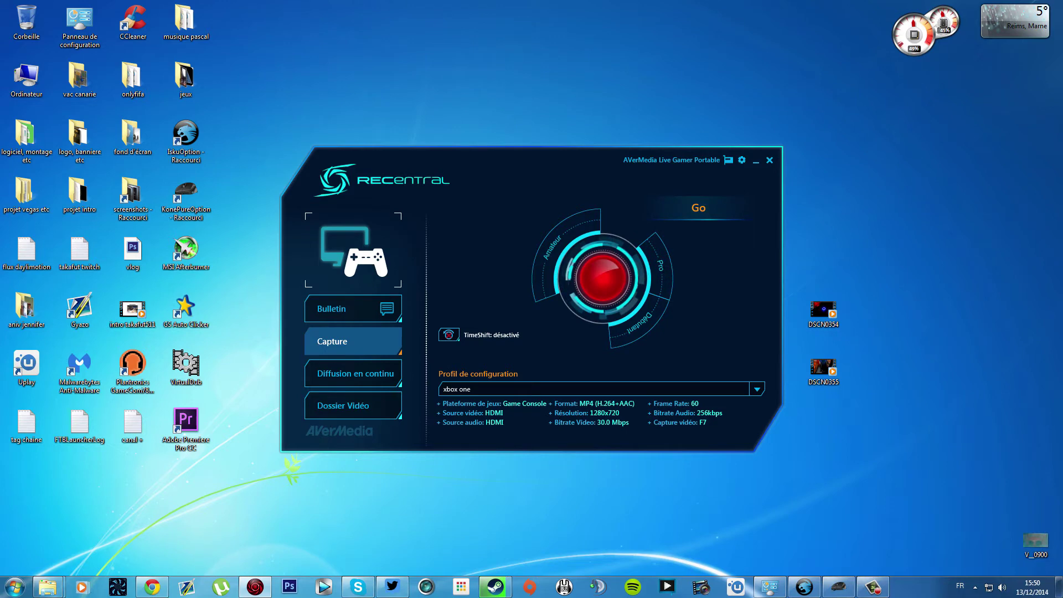
pyautogui.click(660, 266)
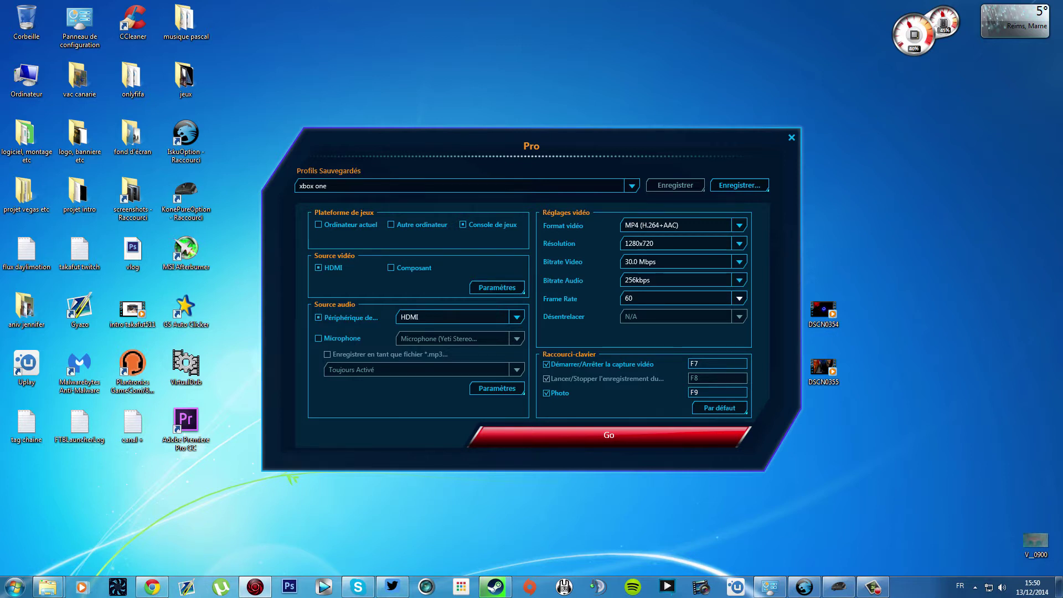
pyautogui.click(739, 244)
pyautogui.press('Escape')
pyautogui.click(670, 261)
pyautogui.click(684, 243)
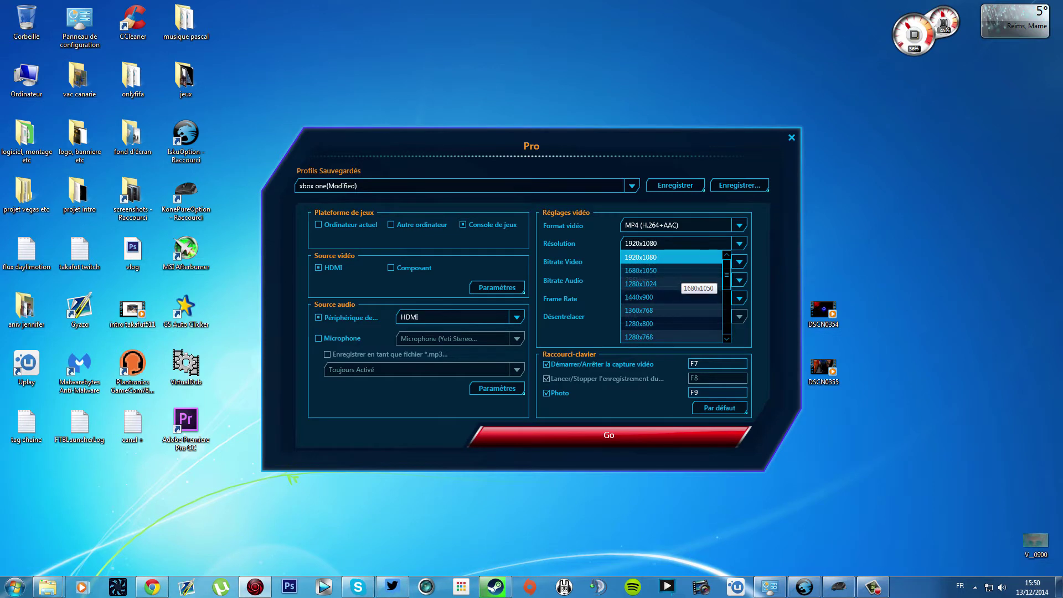
# Set the capture resolution to 1280x720 and close RECentral
pyautogui.scroll(-2, 673, 293)
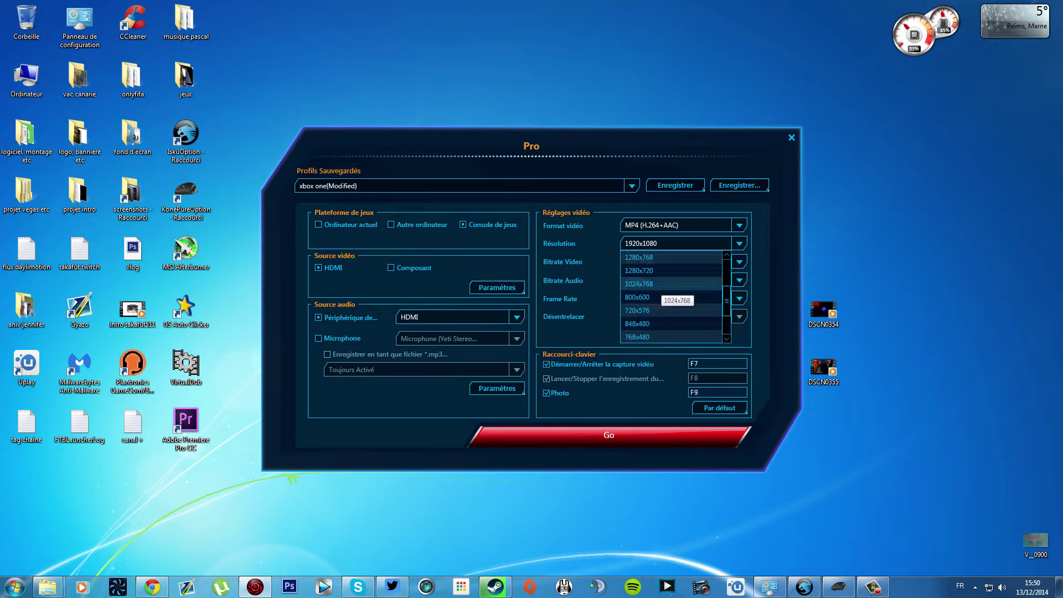
pyautogui.click(659, 271)
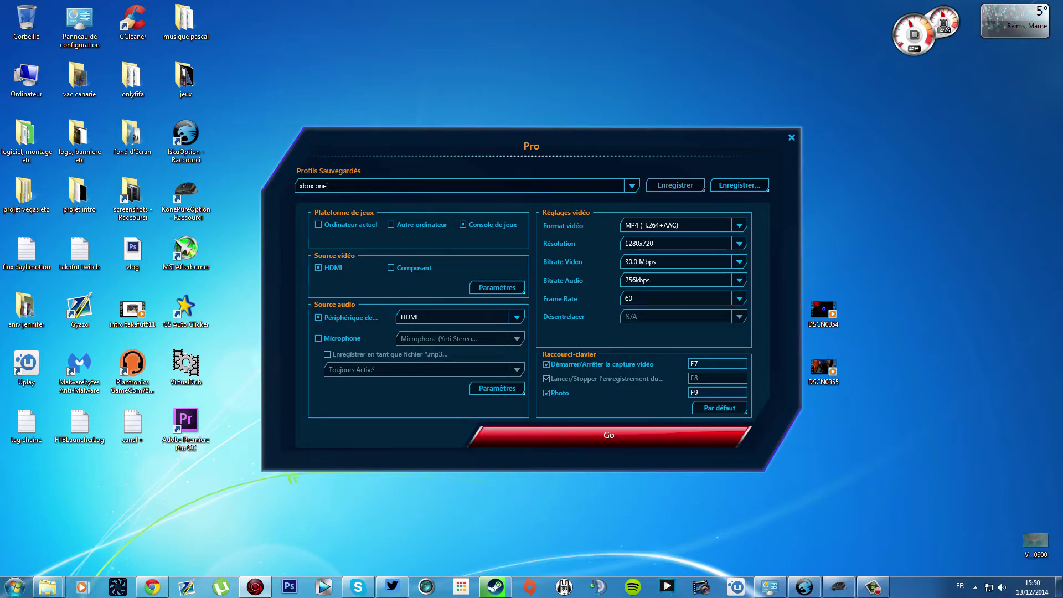
pyautogui.click(791, 138)
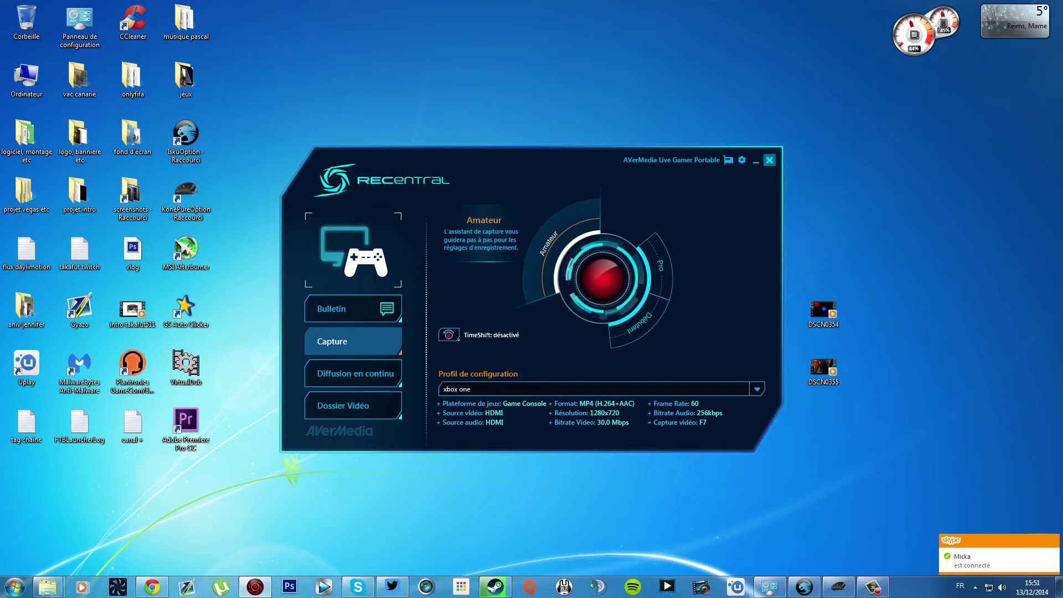
pyautogui.click(770, 160)
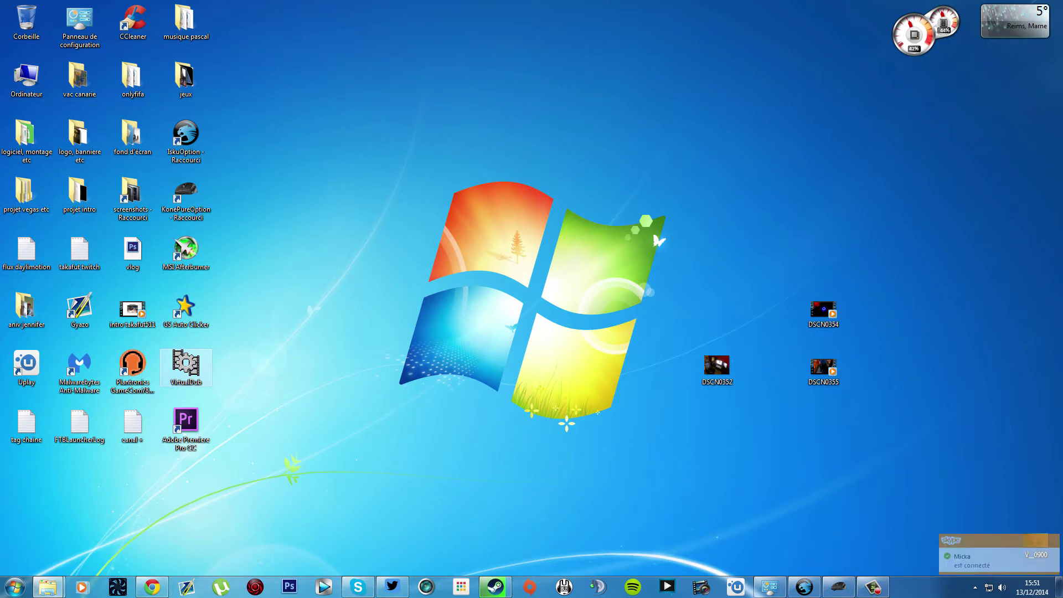
# Launch VirtualDub and examine its source audio options and its commands for opening videos and saving WAV audio
pyautogui.doubleClick(185, 364)
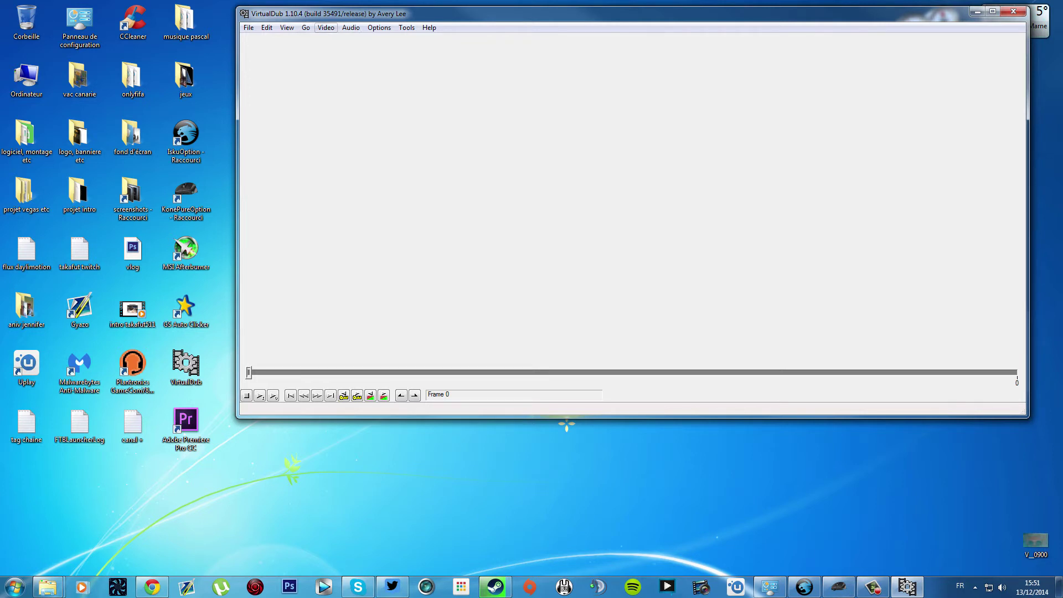
pyautogui.click(326, 28)
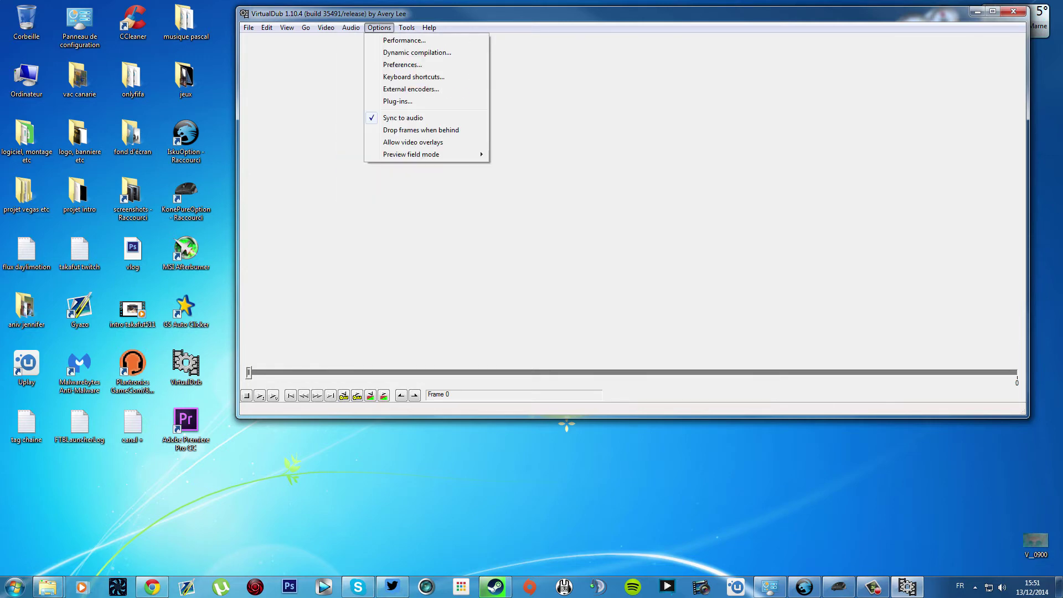
pyautogui.moveTo(351, 28)
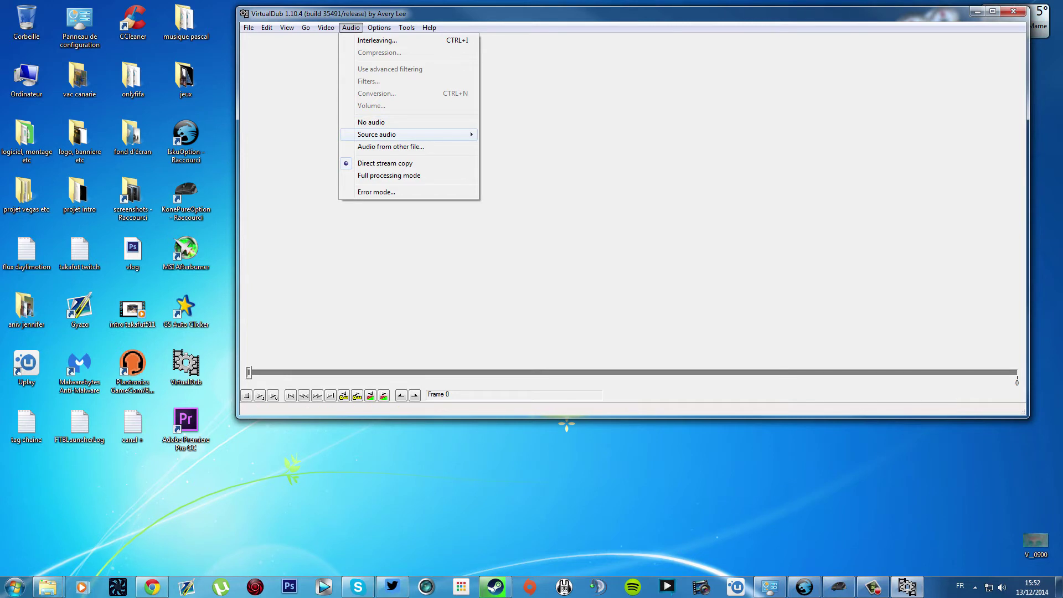
pyautogui.moveTo(388, 135)
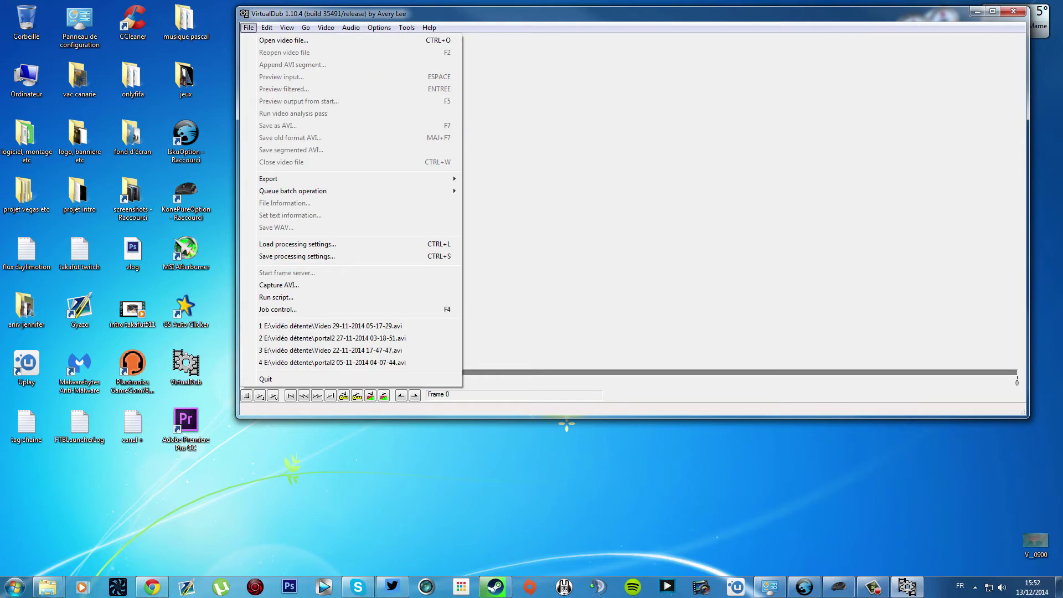
pyautogui.click(249, 28)
pyautogui.press('Down')
pyautogui.press('Up')
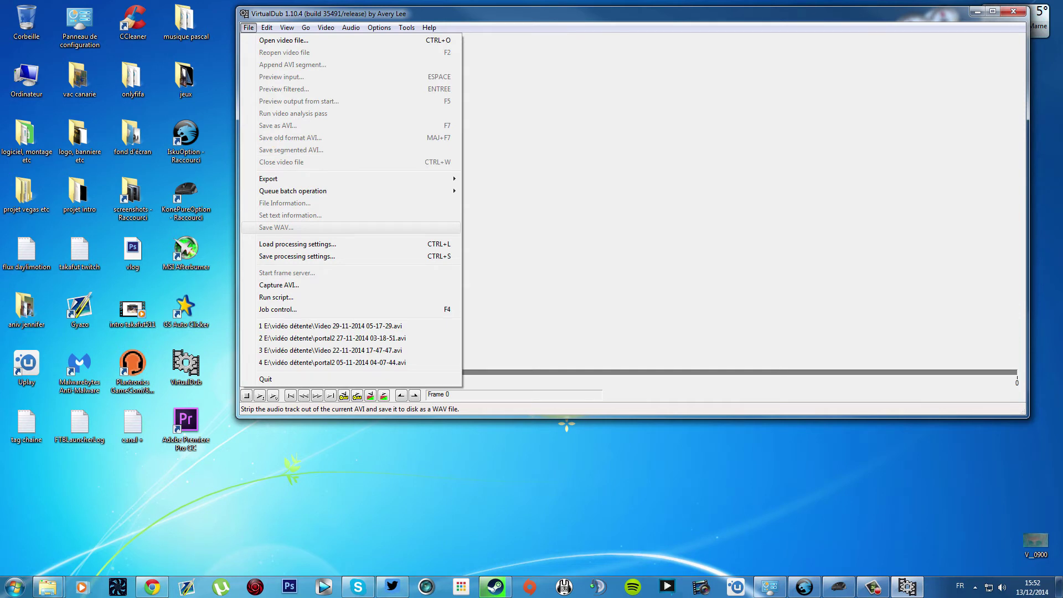
pyautogui.press('Left')
pyautogui.press('Right')
pyautogui.press('Left')
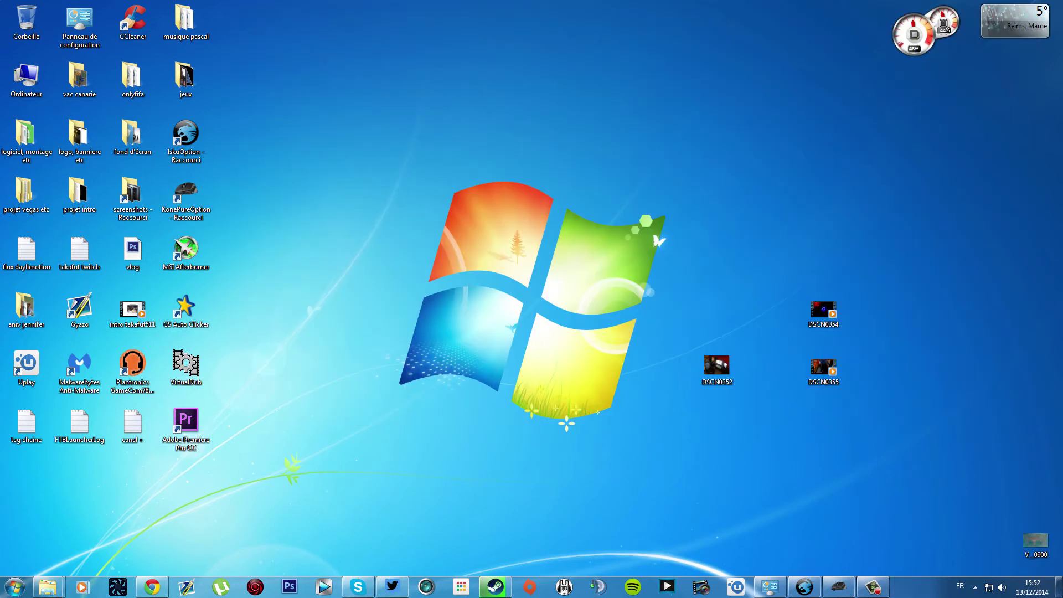
# Open the recent setup project in Adobe Premiere Pro and move the timeline playhead to 00;04;30;28
pyautogui.click(186, 425)
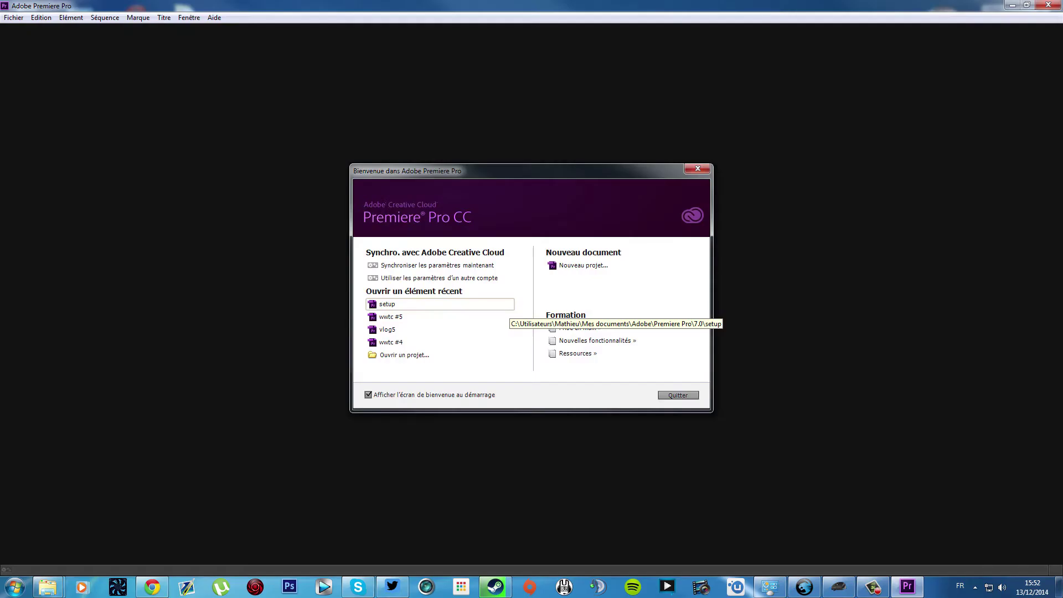
pyautogui.click(508, 304)
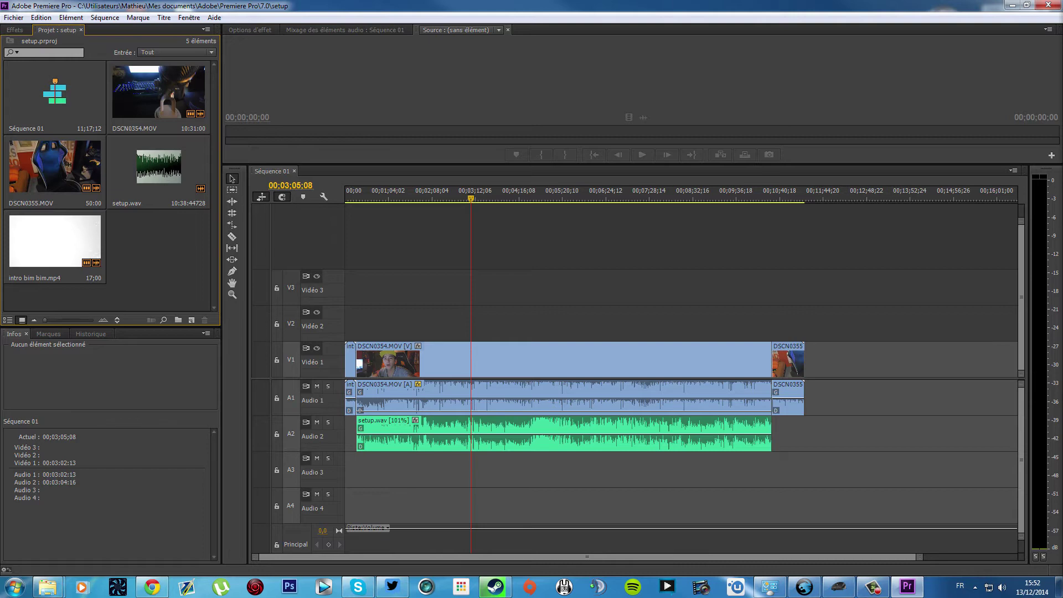
pyautogui.moveTo(1062, 8); pyautogui.dragTo(640, 37)
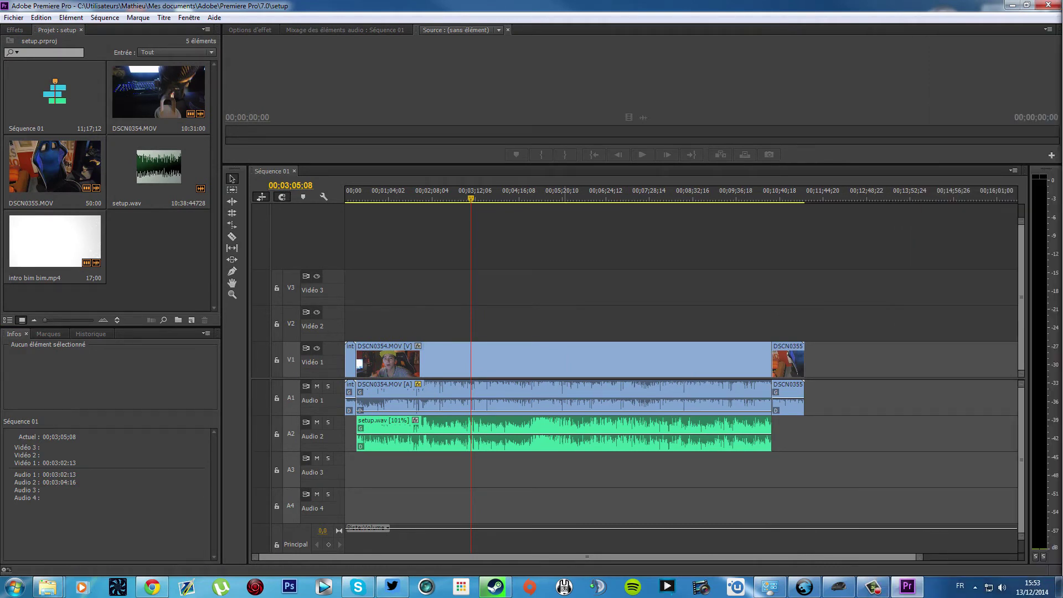
pyautogui.click(529, 195)
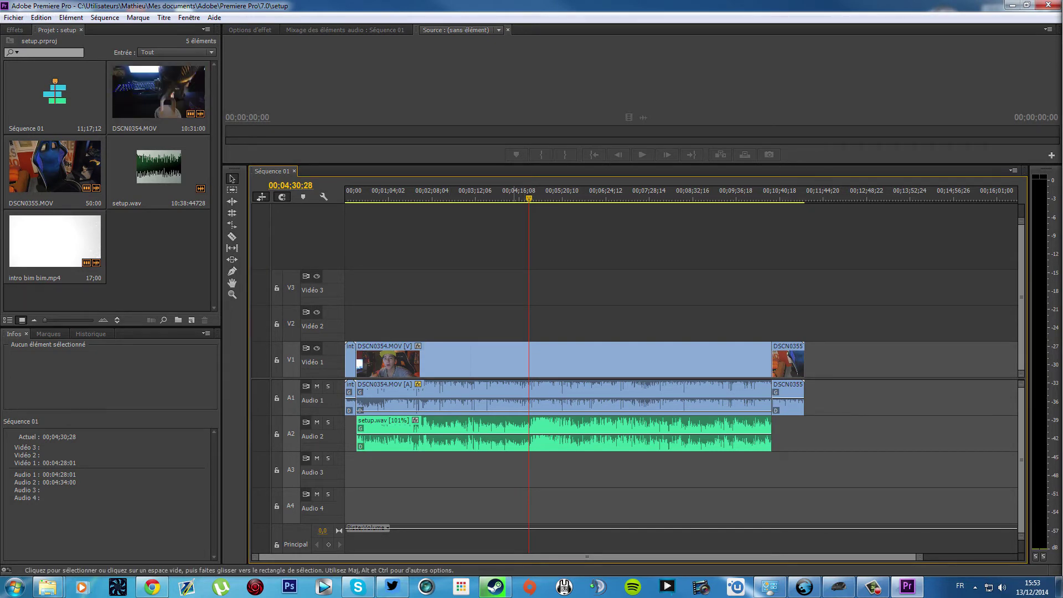
pyautogui.click(14, 18)
pyautogui.moveTo(105, 18)
pyautogui.press('Left')
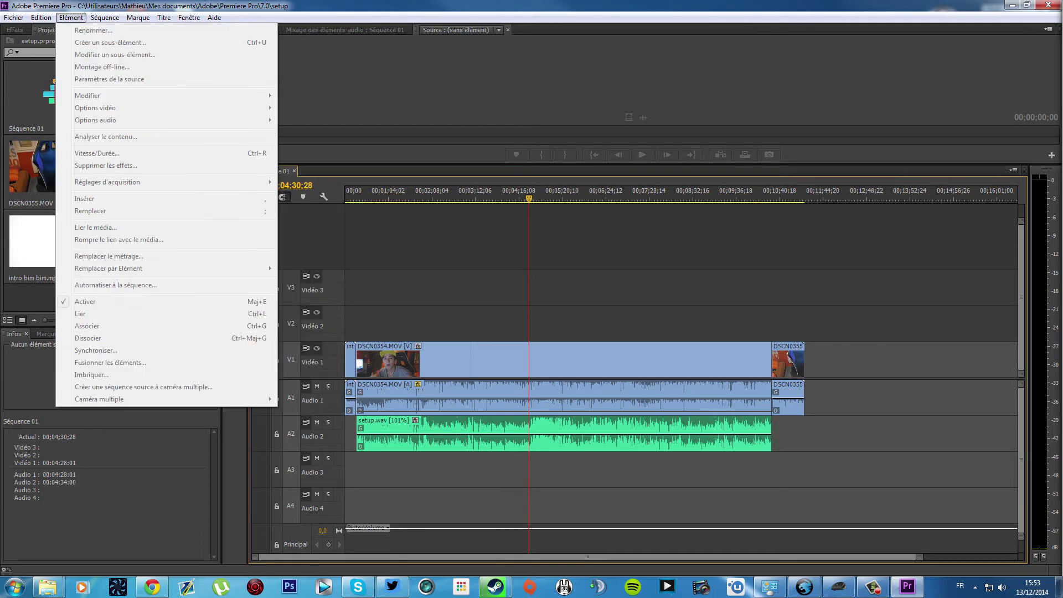
# Open the media export settings for Séquence 01 and set the output format to H.264
pyautogui.click(138, 30)
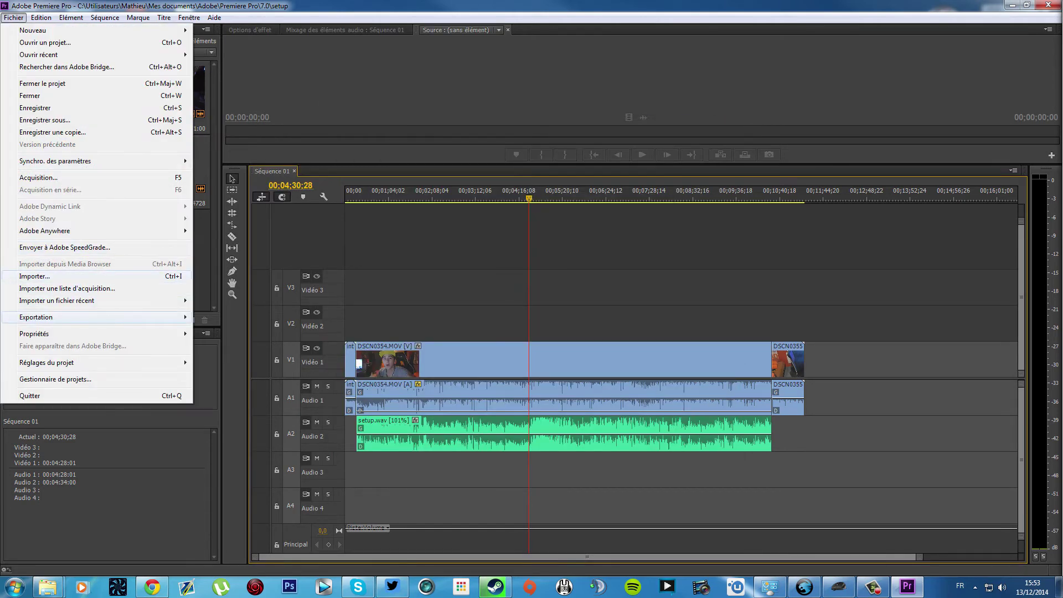
pyautogui.moveTo(55, 317)
pyautogui.click(220, 317)
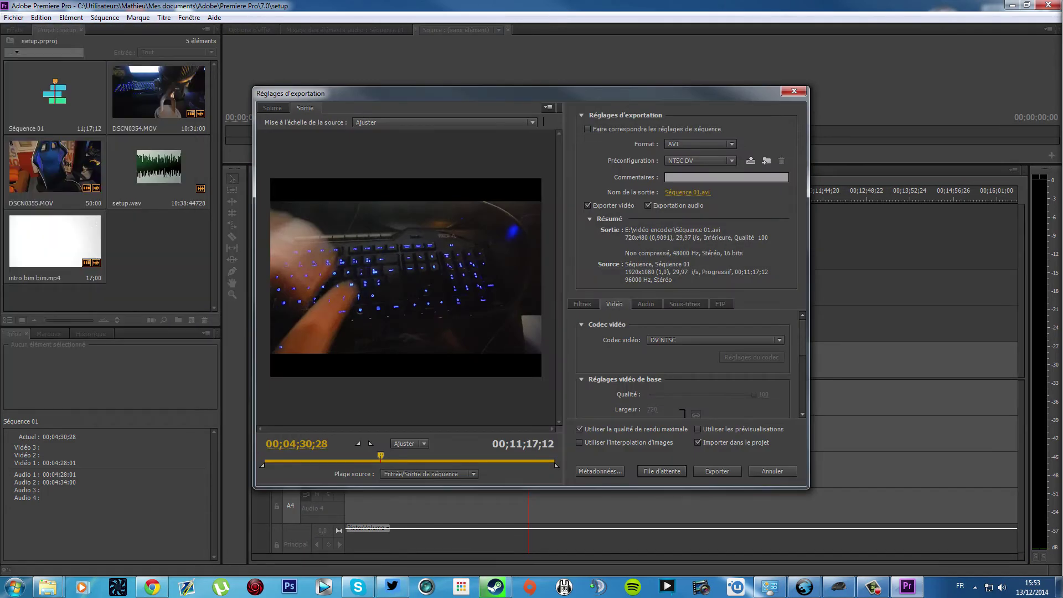
pyautogui.click(701, 144)
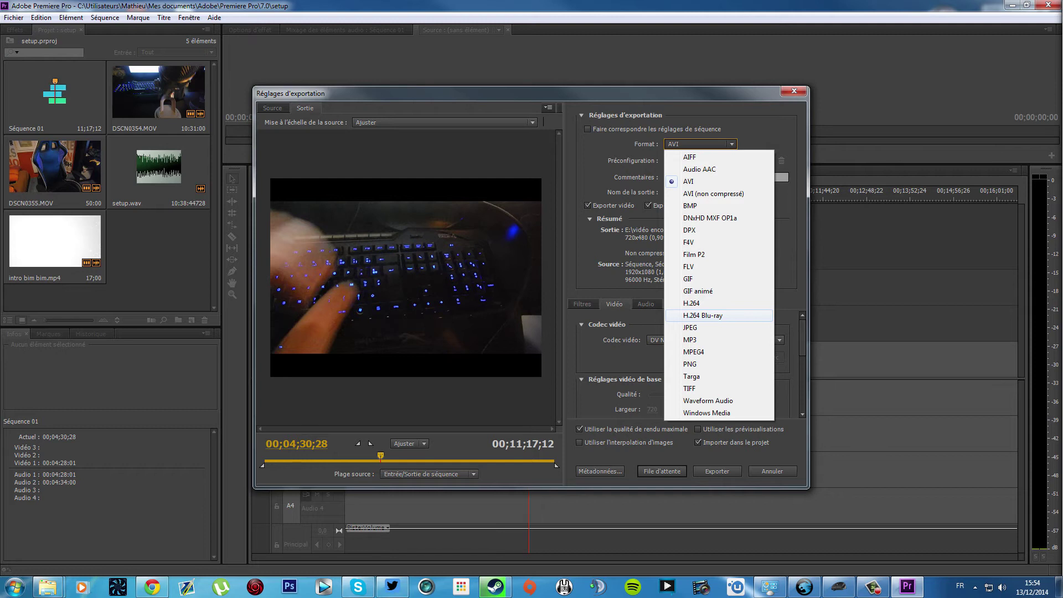
pyautogui.click(703, 304)
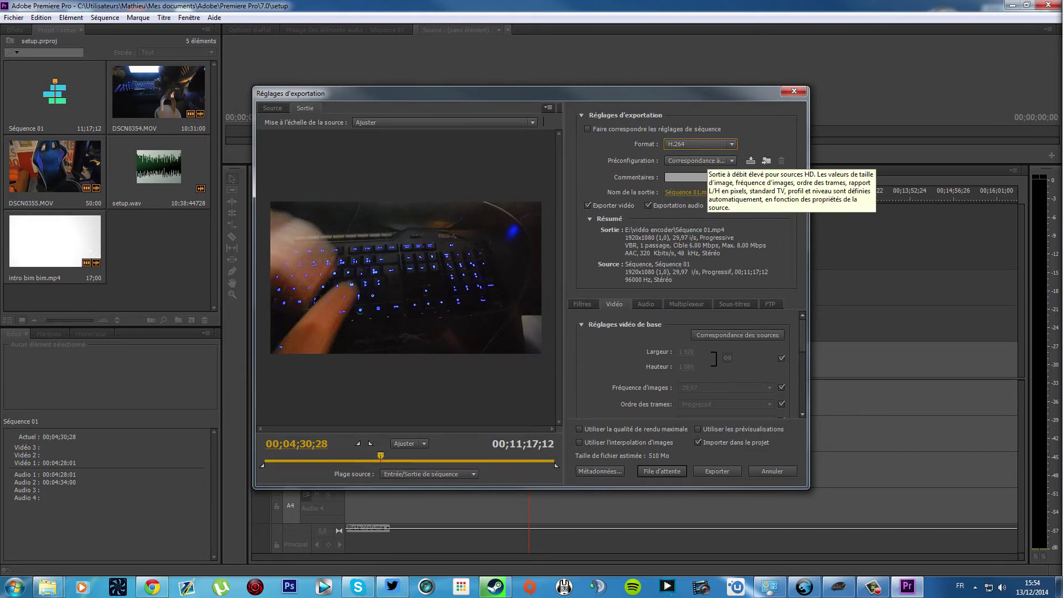
# Examine the export presets available for the H.264 format
pyautogui.click(731, 161)
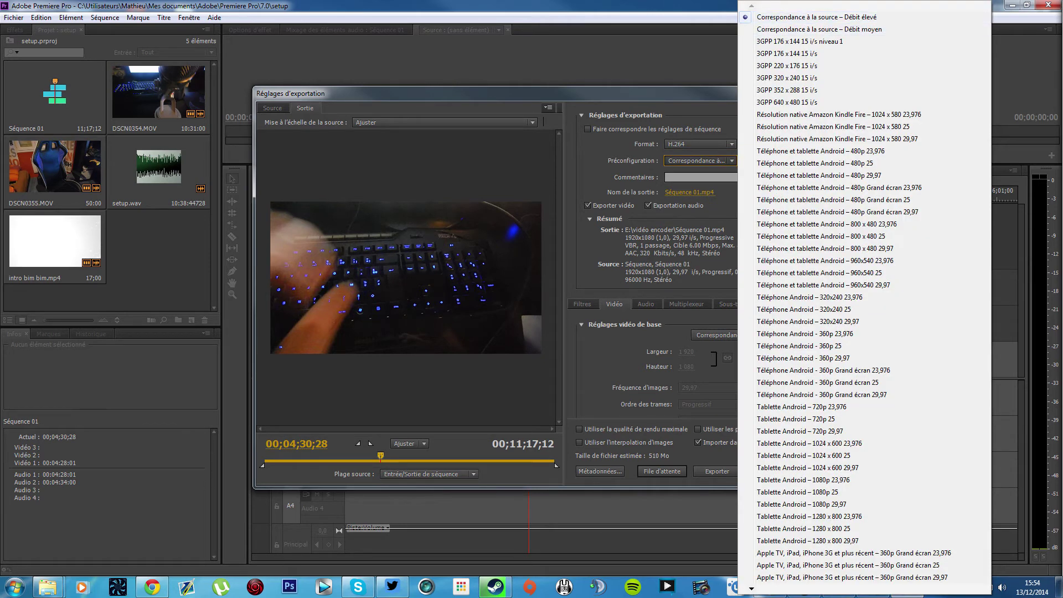
pyautogui.click(732, 160)
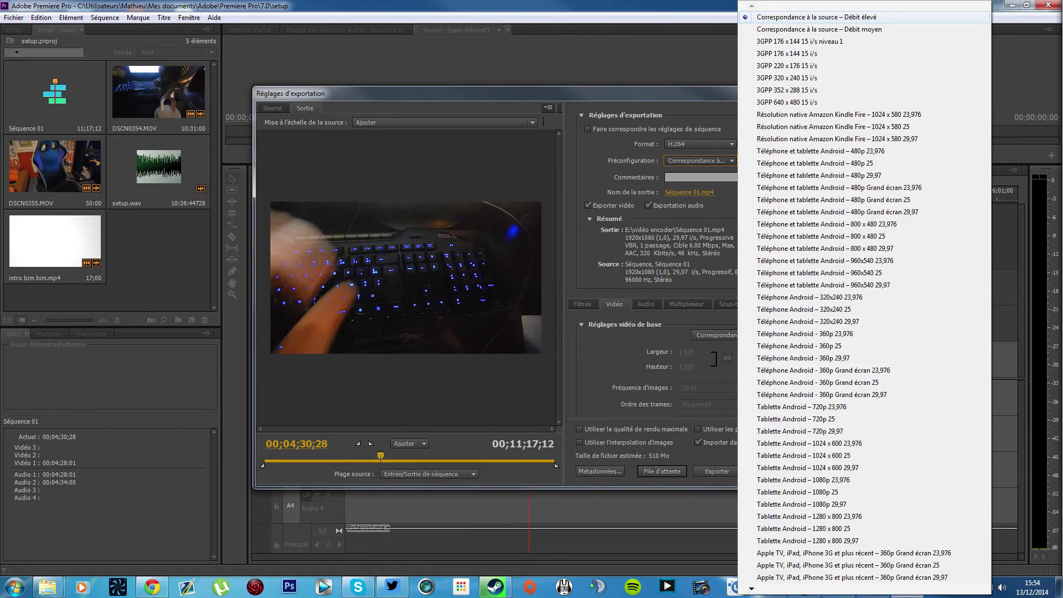
pyautogui.click(732, 160)
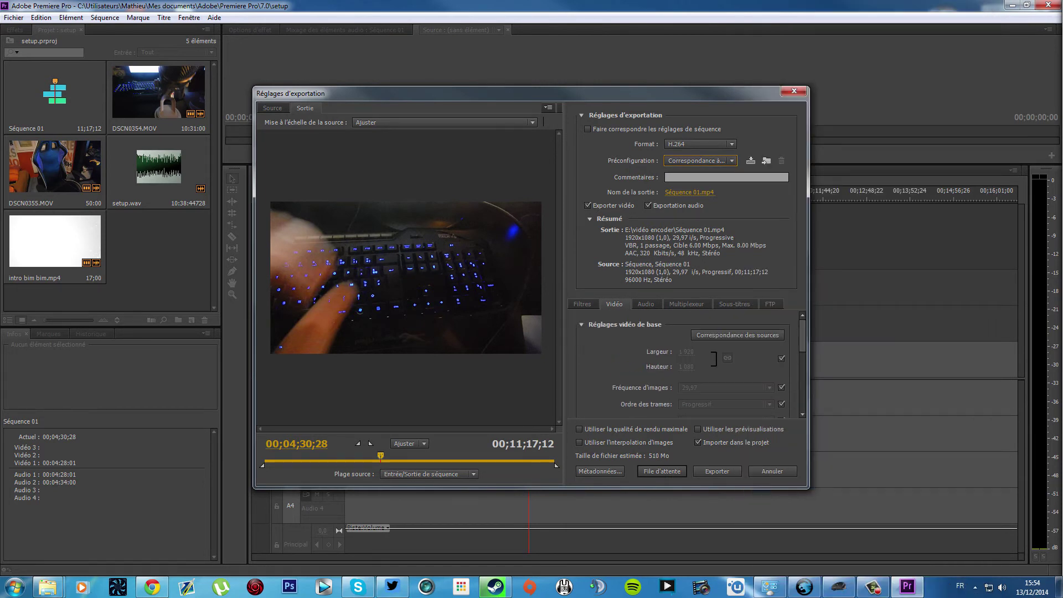
# Enable Rendu à la résolution maximale in the video export settings, then close the export dialog and minimize Premiere Pro
pyautogui.scroll(-1, 687, 366)
pyautogui.scroll(-2, 686, 365)
pyautogui.scroll(-2, 687, 365)
pyautogui.scroll(2, 686, 366)
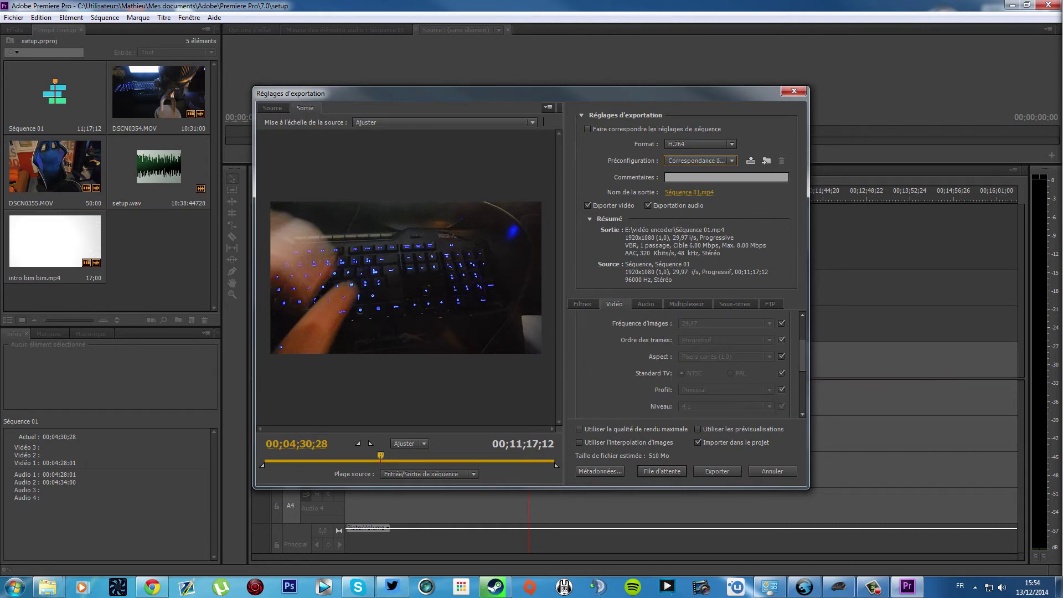
pyautogui.scroll(-3, 686, 366)
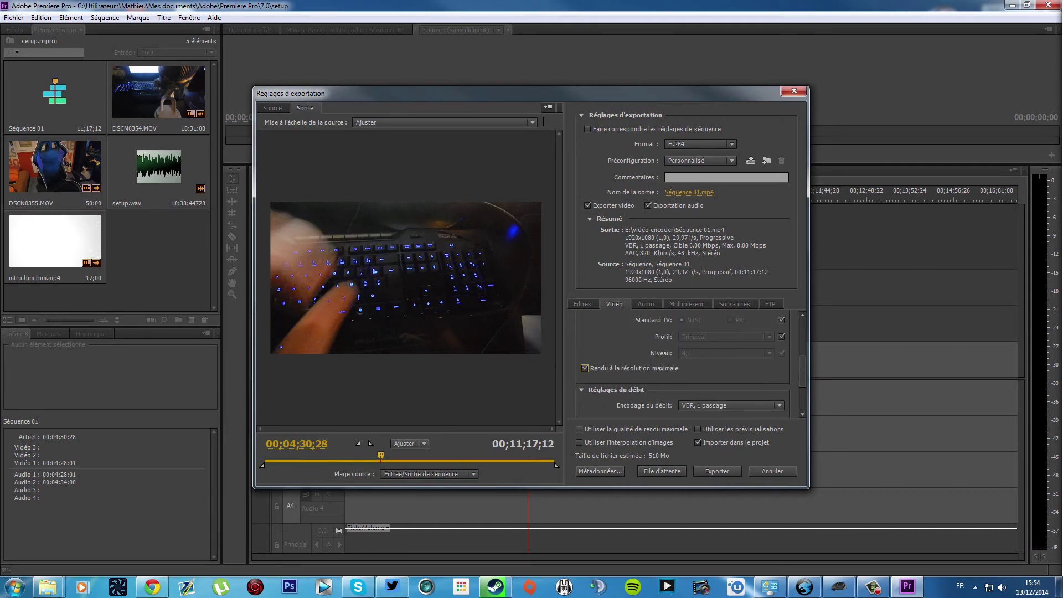
pyautogui.scroll(-2, 687, 365)
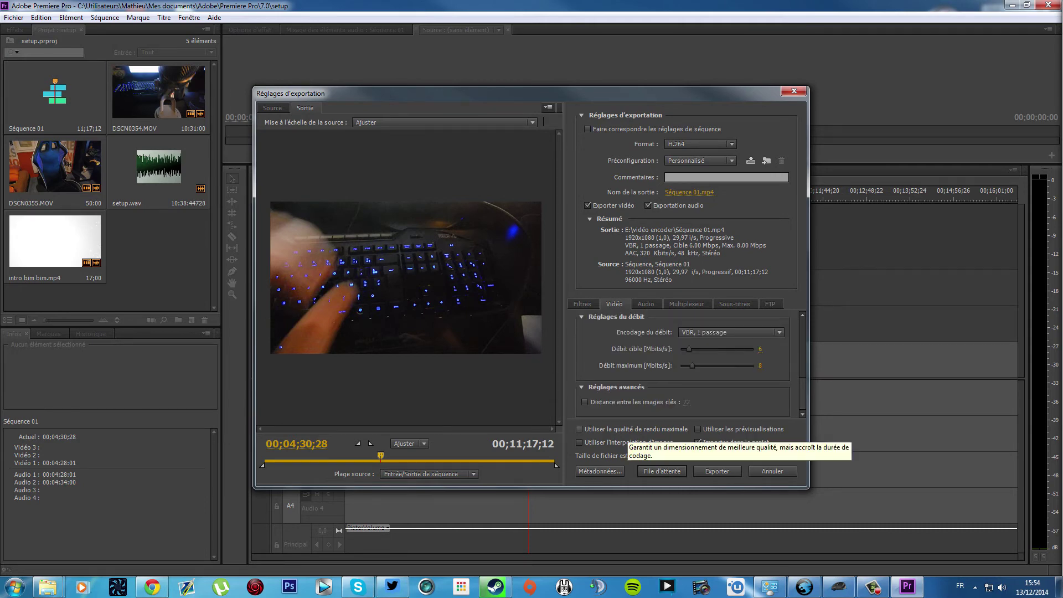
pyautogui.click(794, 91)
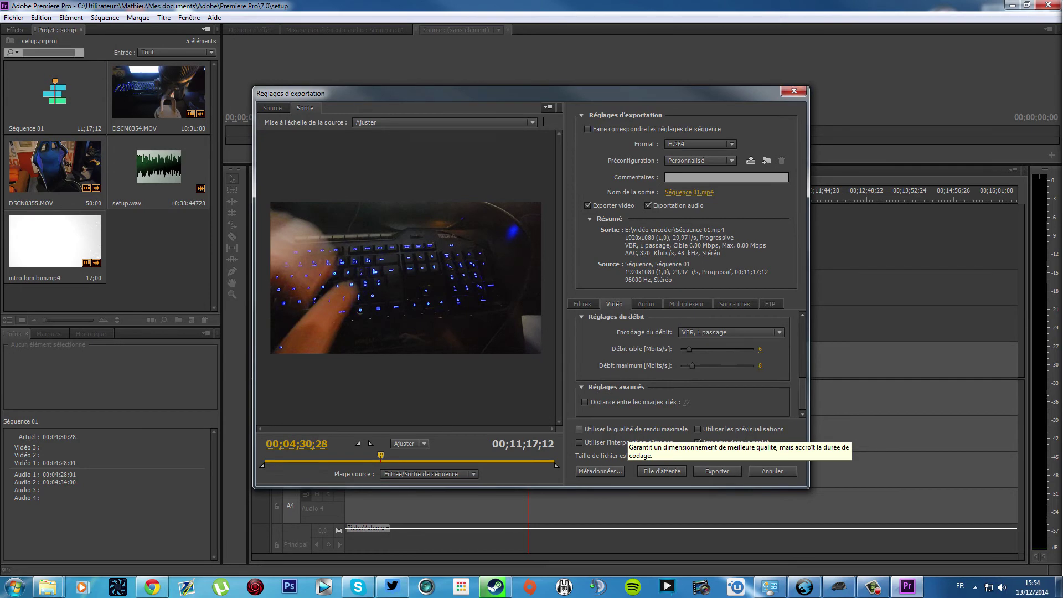
pyautogui.click(1013, 6)
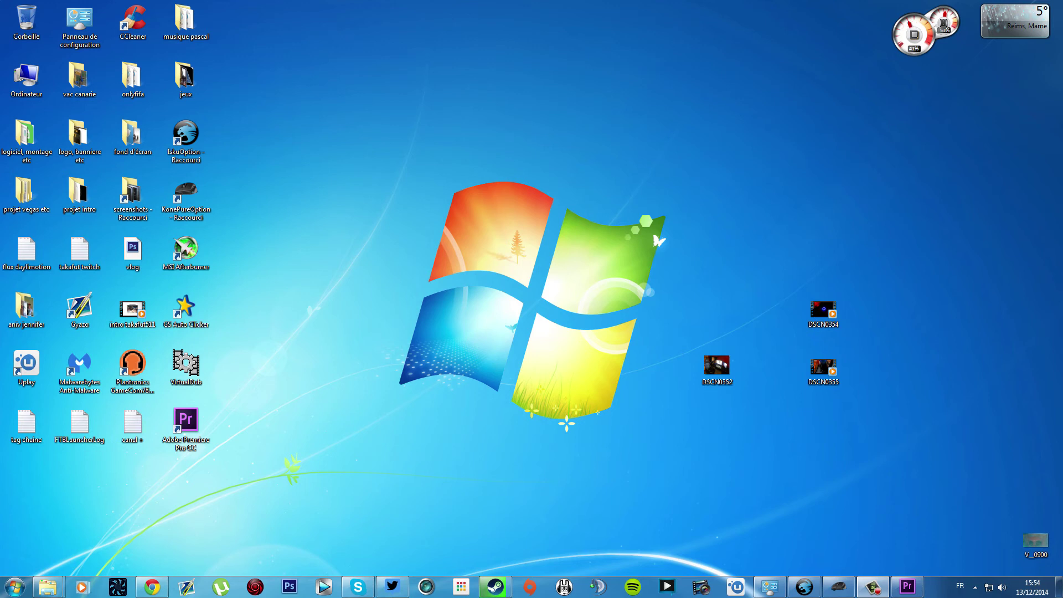
# Switch to Steam and look through the full list of games in the library
pyautogui.click(495, 587)
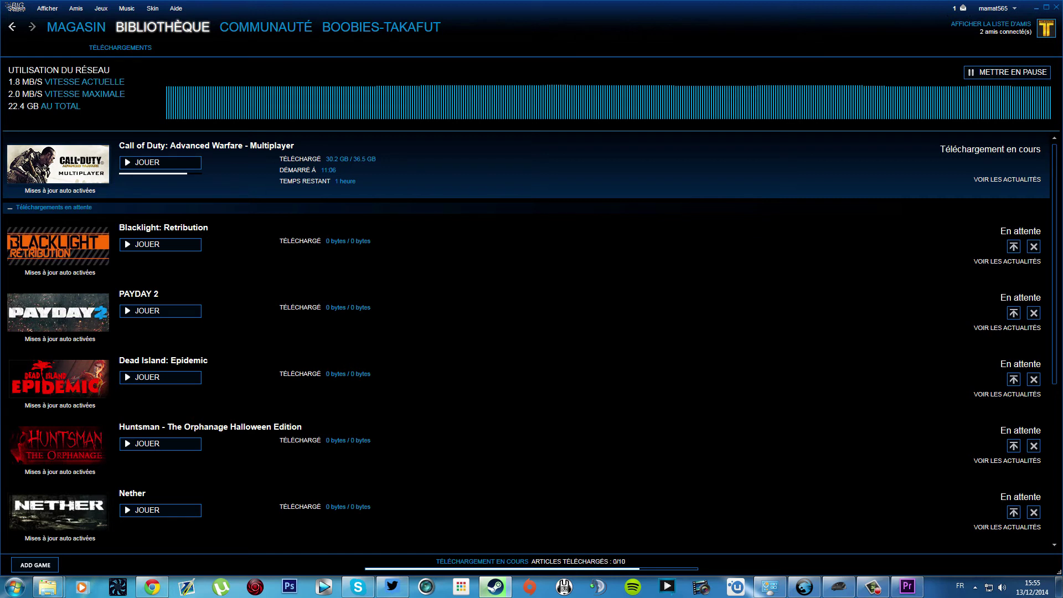
pyautogui.moveTo(157, 30)
pyautogui.scroll(-1, 157, 42)
pyautogui.scroll(1, 157, 42)
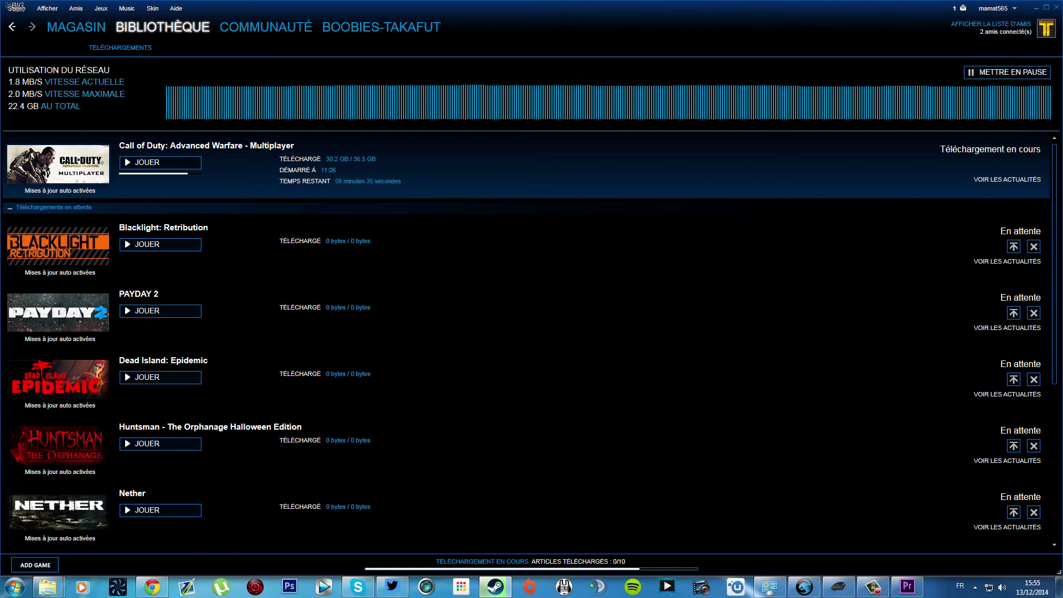
pyautogui.click(144, 40)
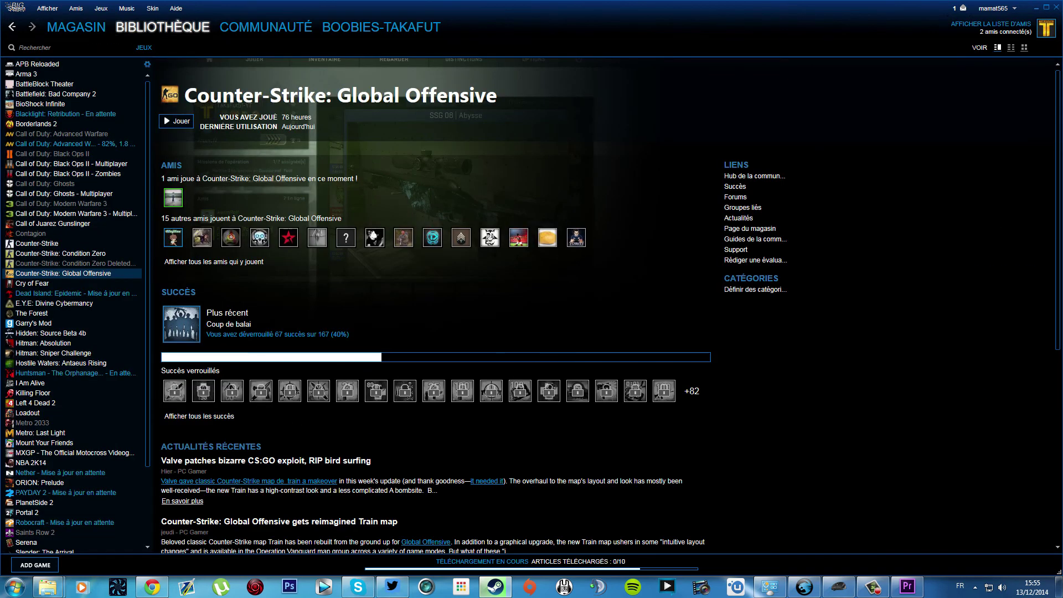
pyautogui.scroll(-4, 72, 310)
pyautogui.scroll(4, 72, 310)
# View the library pages of Call of Duty: Modern Warfare 3, Ghosts - Multiplayer and Black Ops II - Multiplayer, and minimize Steam
pyautogui.moveTo(155, 30)
pyautogui.click(61, 204)
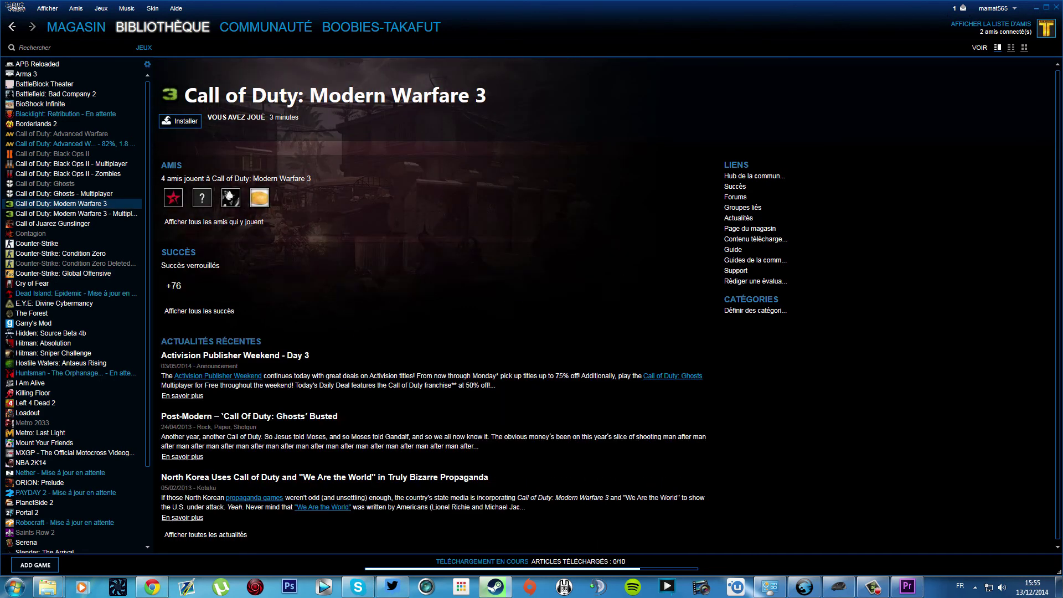
pyautogui.click(61, 193)
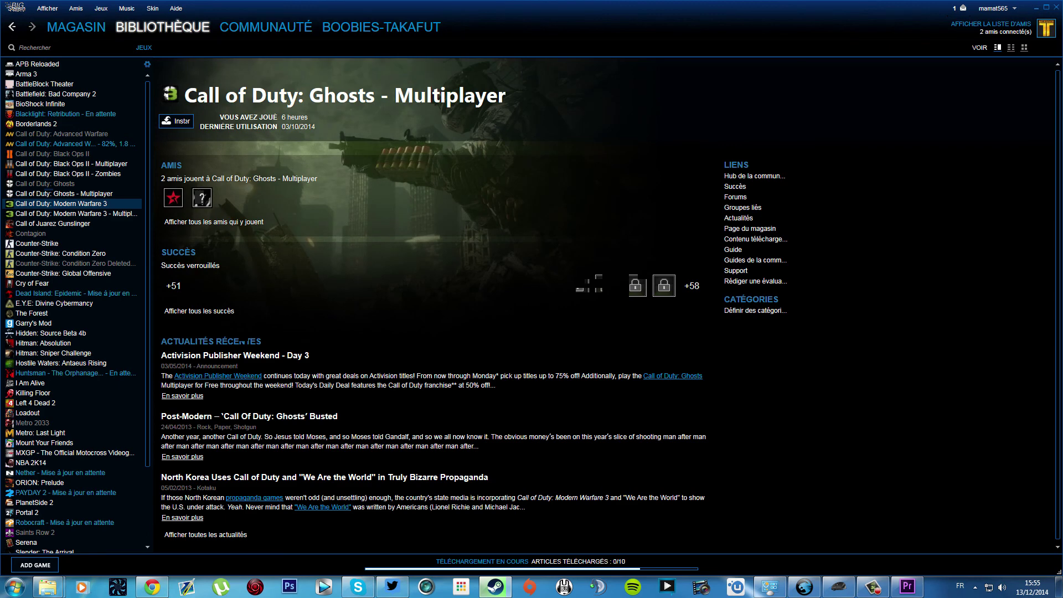
pyautogui.press('Down')
pyautogui.press('Up')
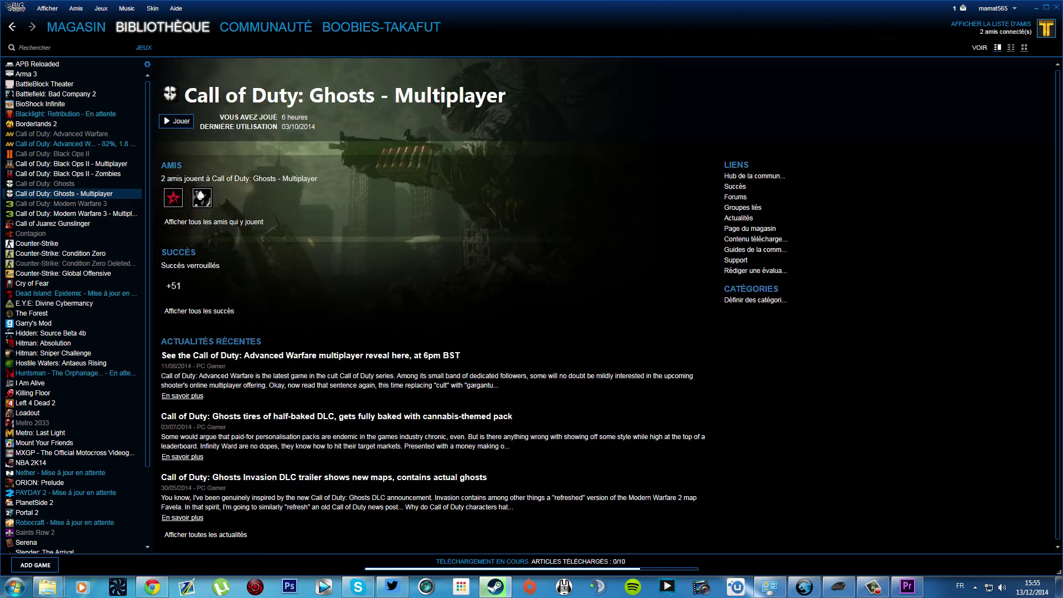
pyautogui.press('Up')
pyautogui.press('Up')
pyautogui.press('Up')
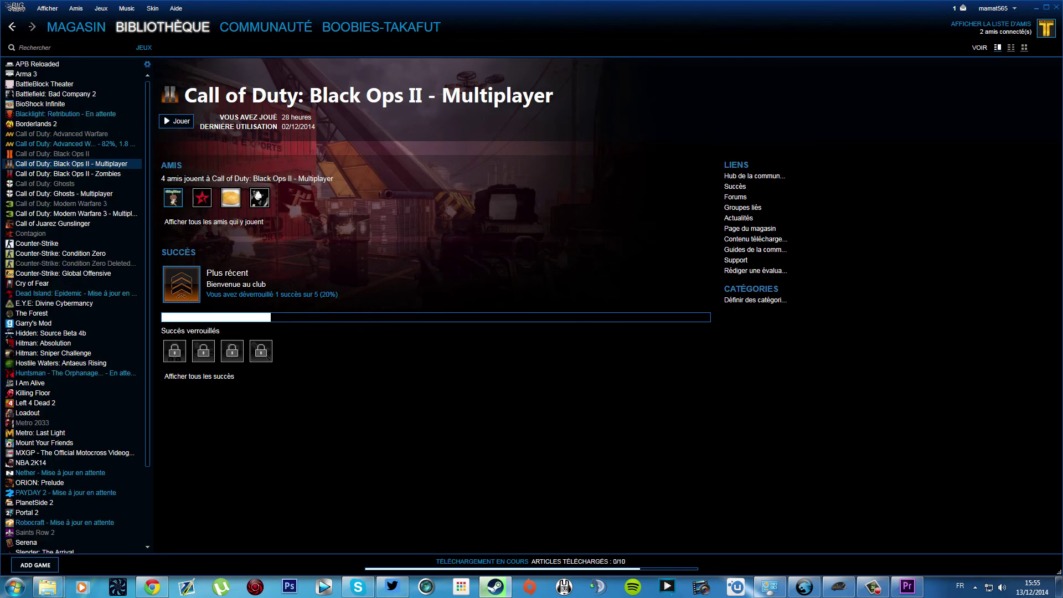
pyautogui.scroll(-3, 72, 305)
pyautogui.click(1036, 8)
pyautogui.click(495, 587)
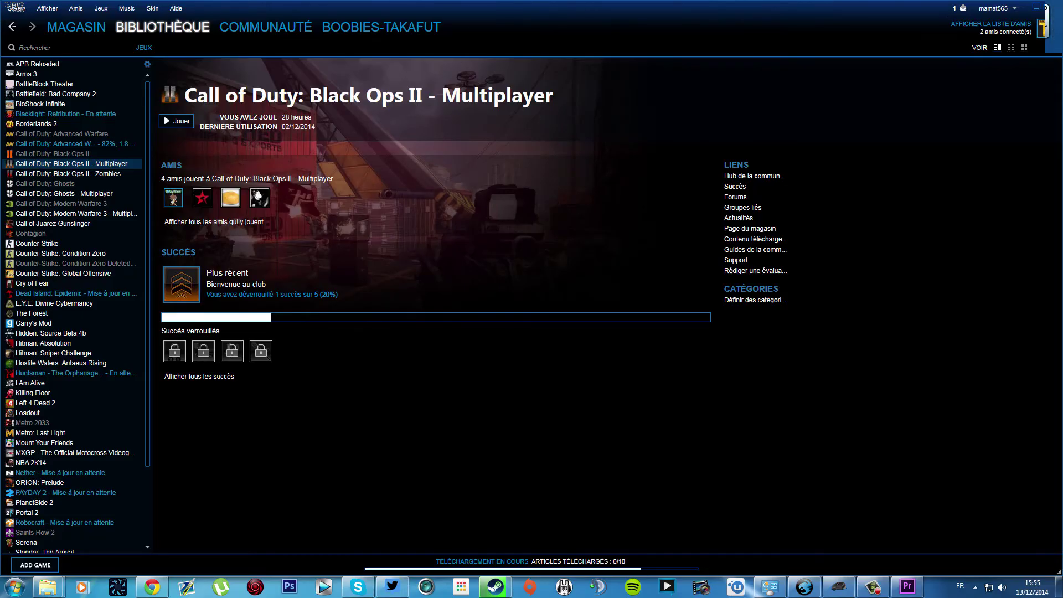
pyautogui.click(1037, 7)
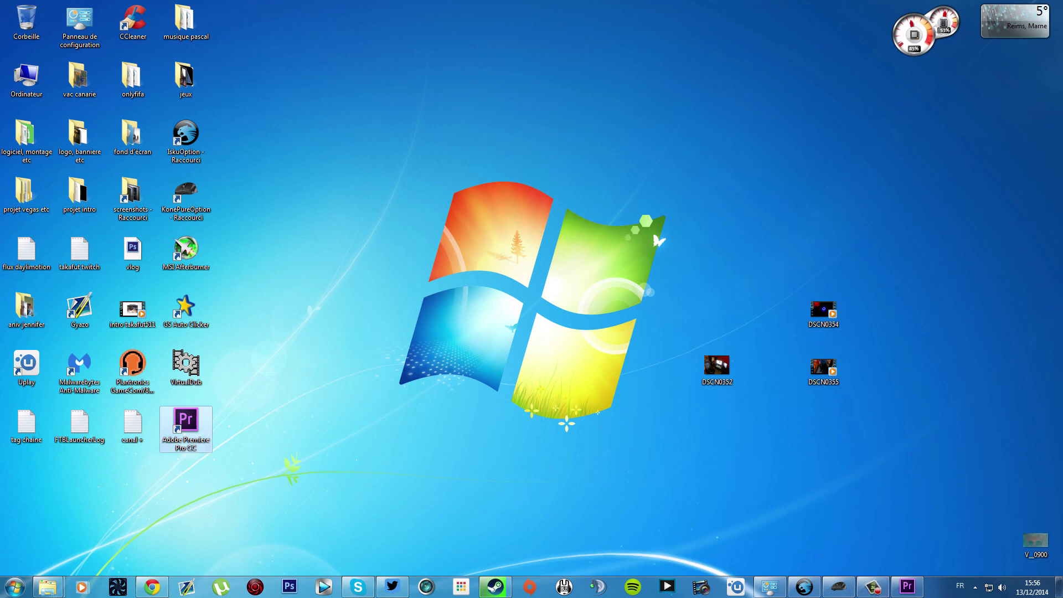
pyautogui.click(1032, 587)
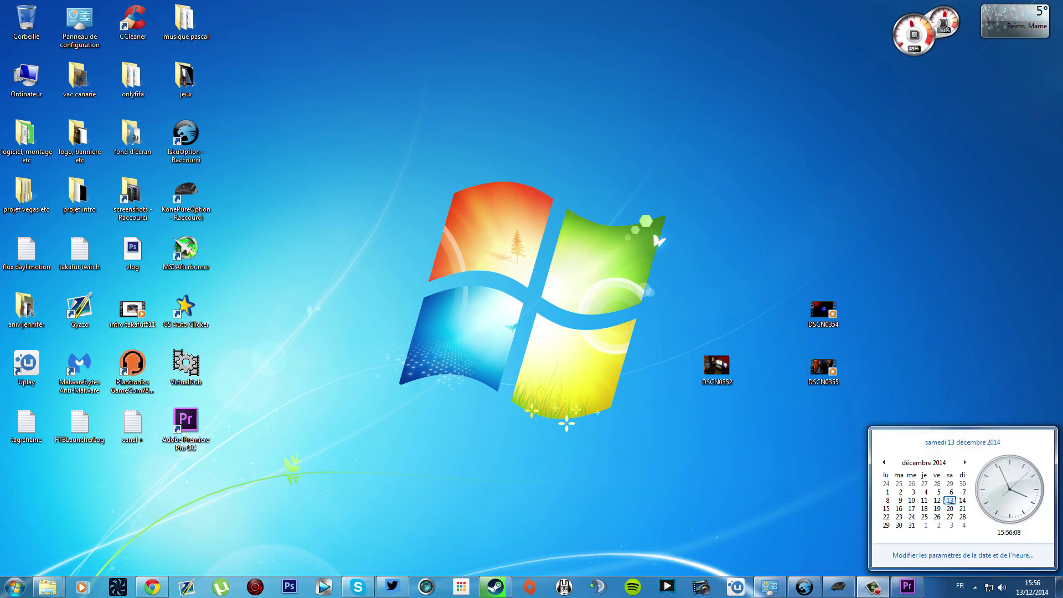
pyautogui.click(186, 428)
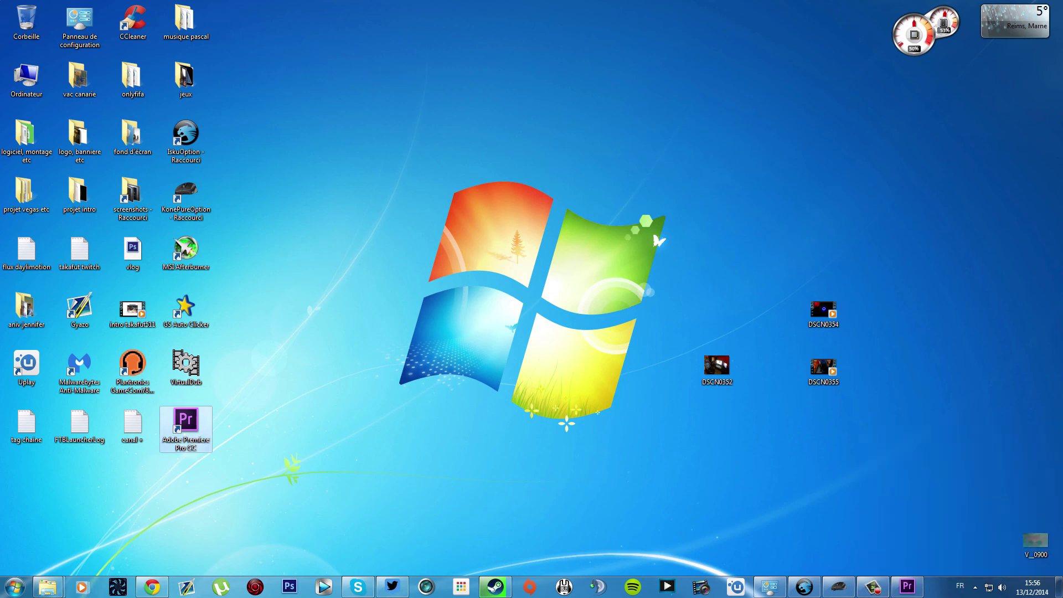